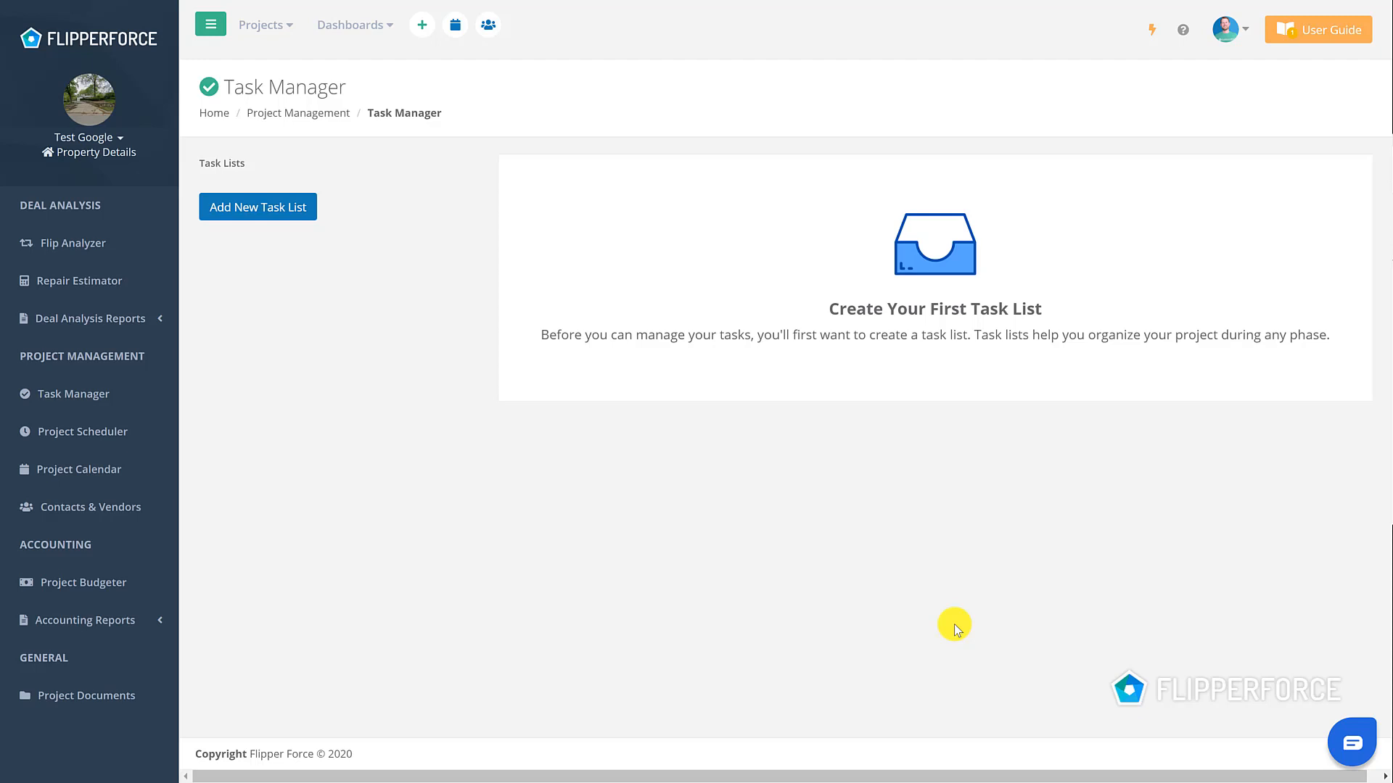
- Create a new task list from scratch and name it "Submitting an Offer"
left_click(302, 208)
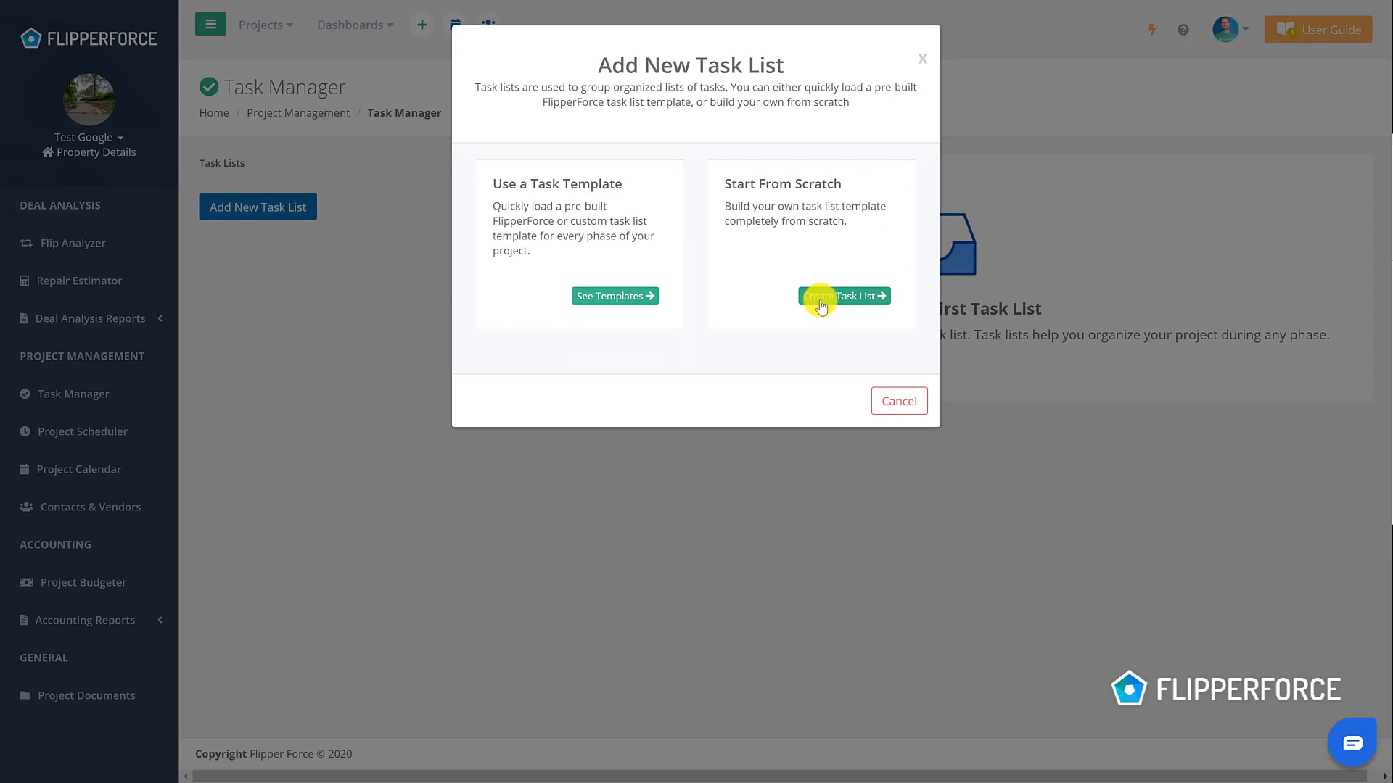
left_click(821, 297)
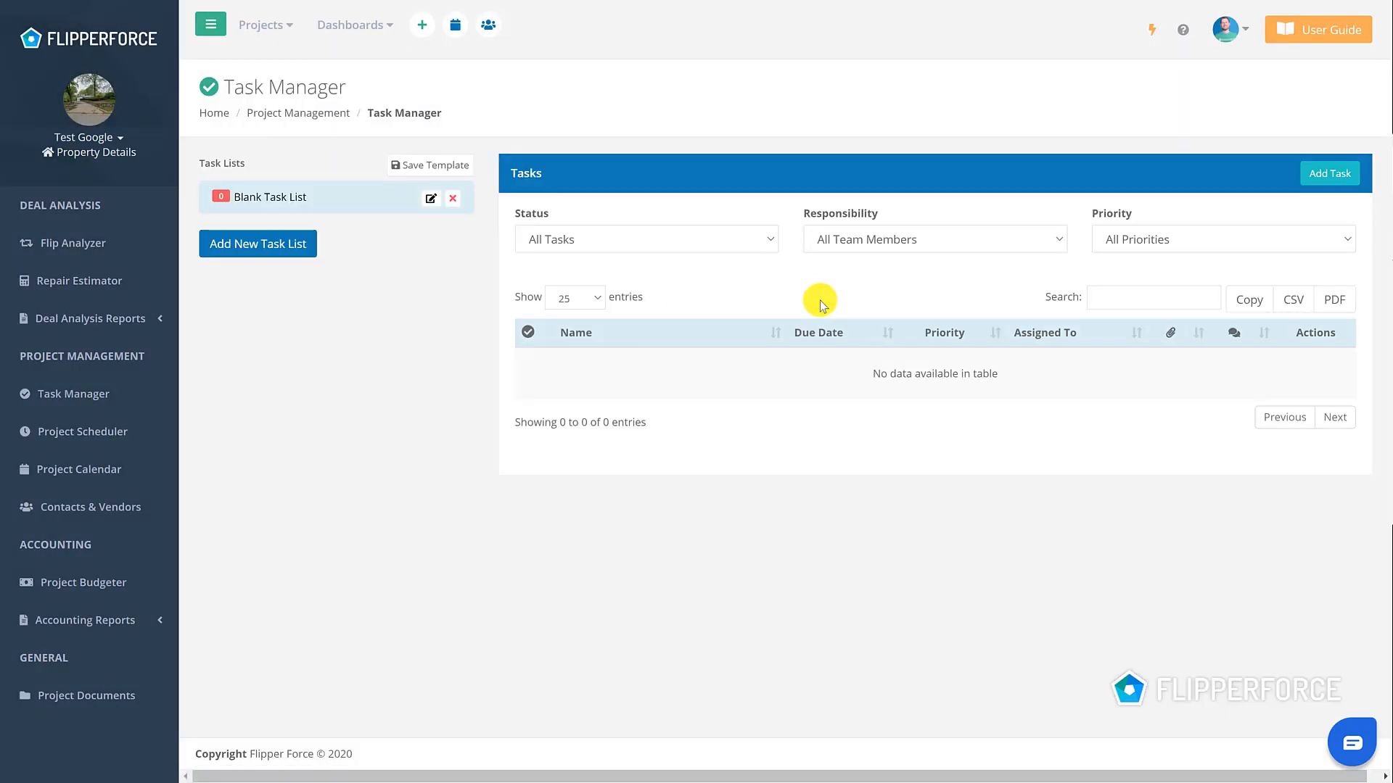
left_click(430, 202)
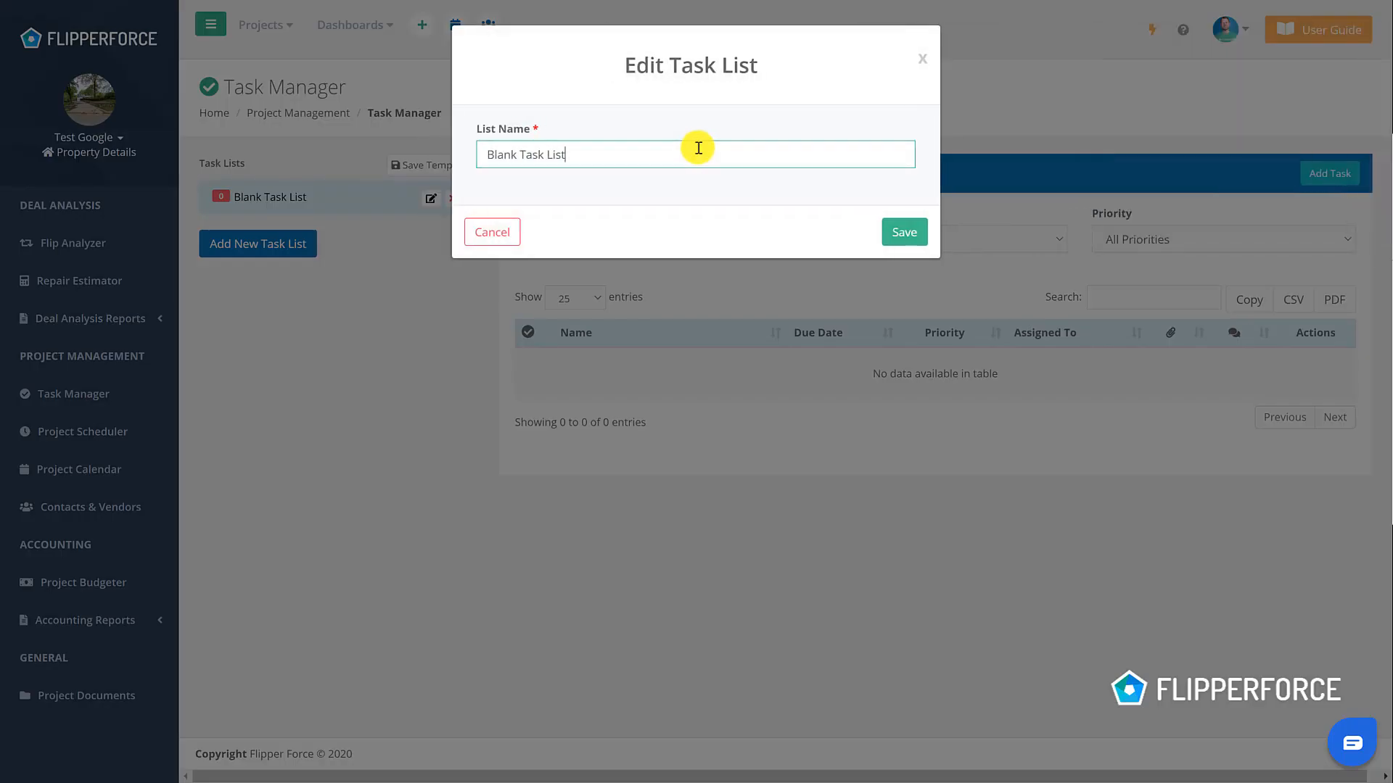
key("ctrl+a")
type("Submitt")
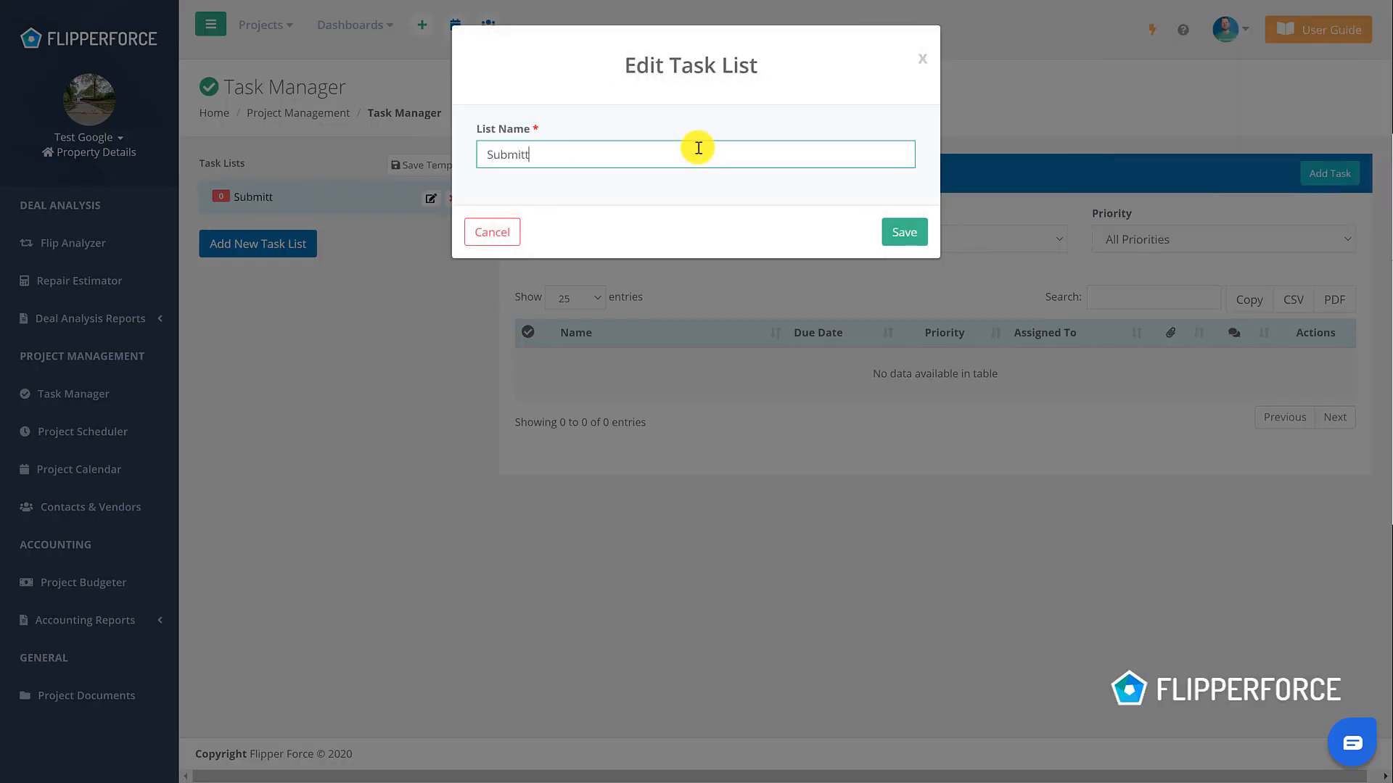
type("ing an Offer")
left_click(903, 231)
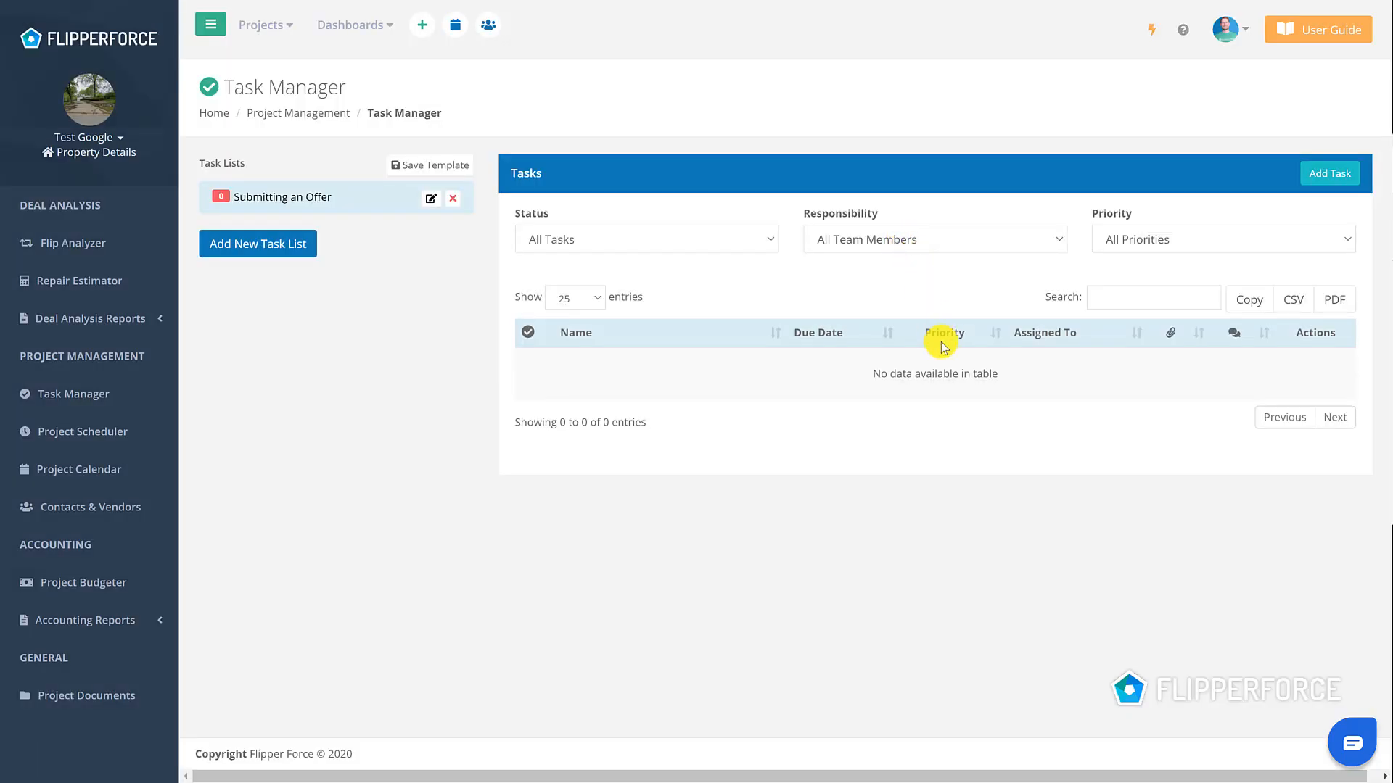
- Add a task named "Contact the agent for walkthrough" to the Submitting an Offer list and save it
left_click(1313, 185)
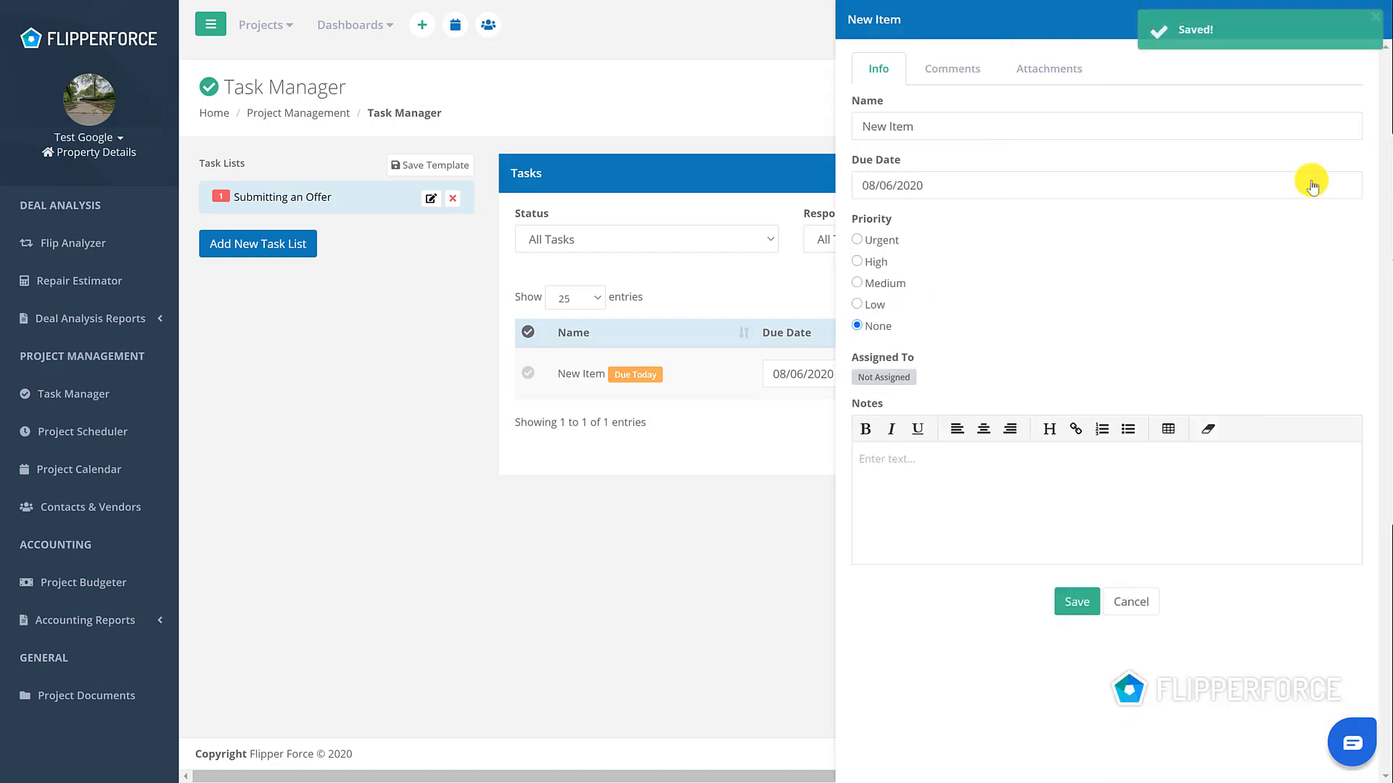
triple_click(1297, 128)
type("Contact ")
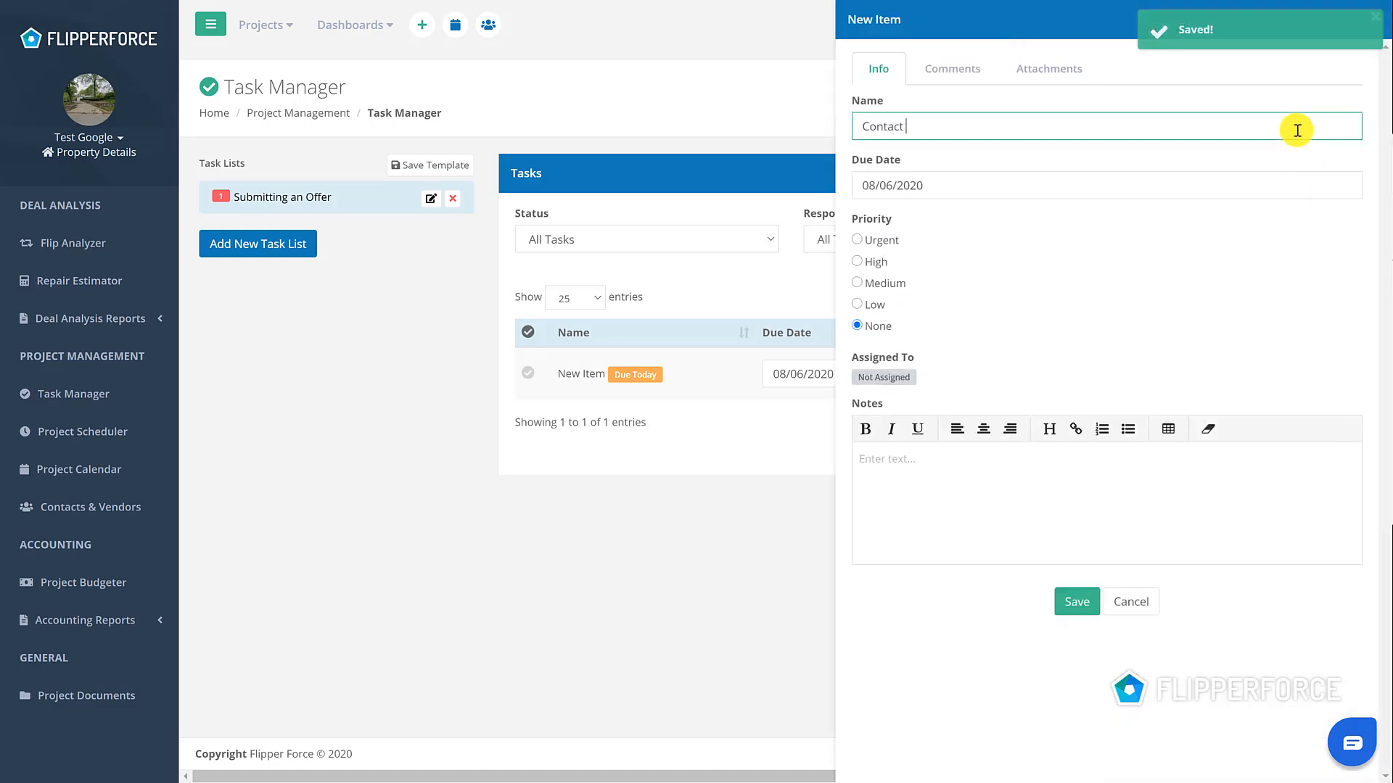
type("the agent for walkthrough")
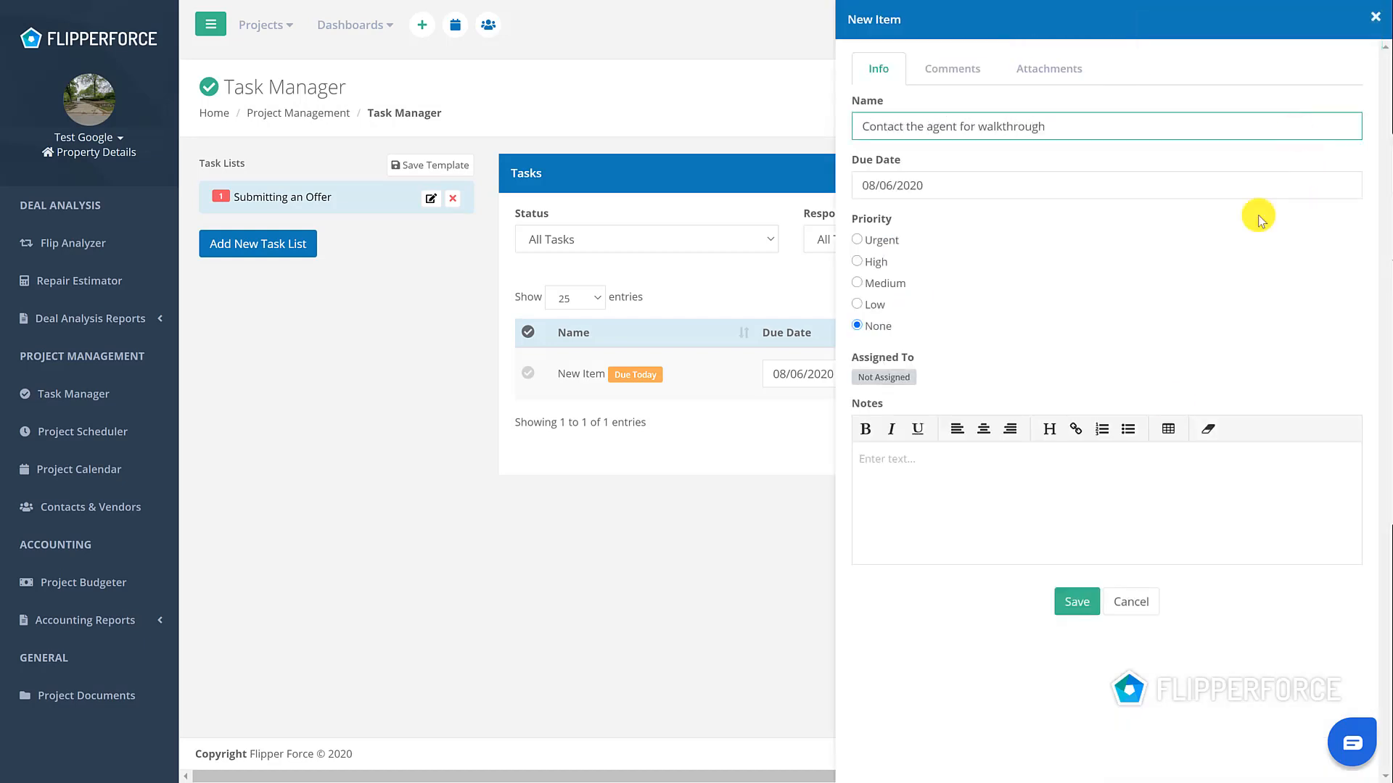
left_click(1076, 602)
- Add a second task named "Analyze the deal" to the list and save it
left_click(1310, 178)
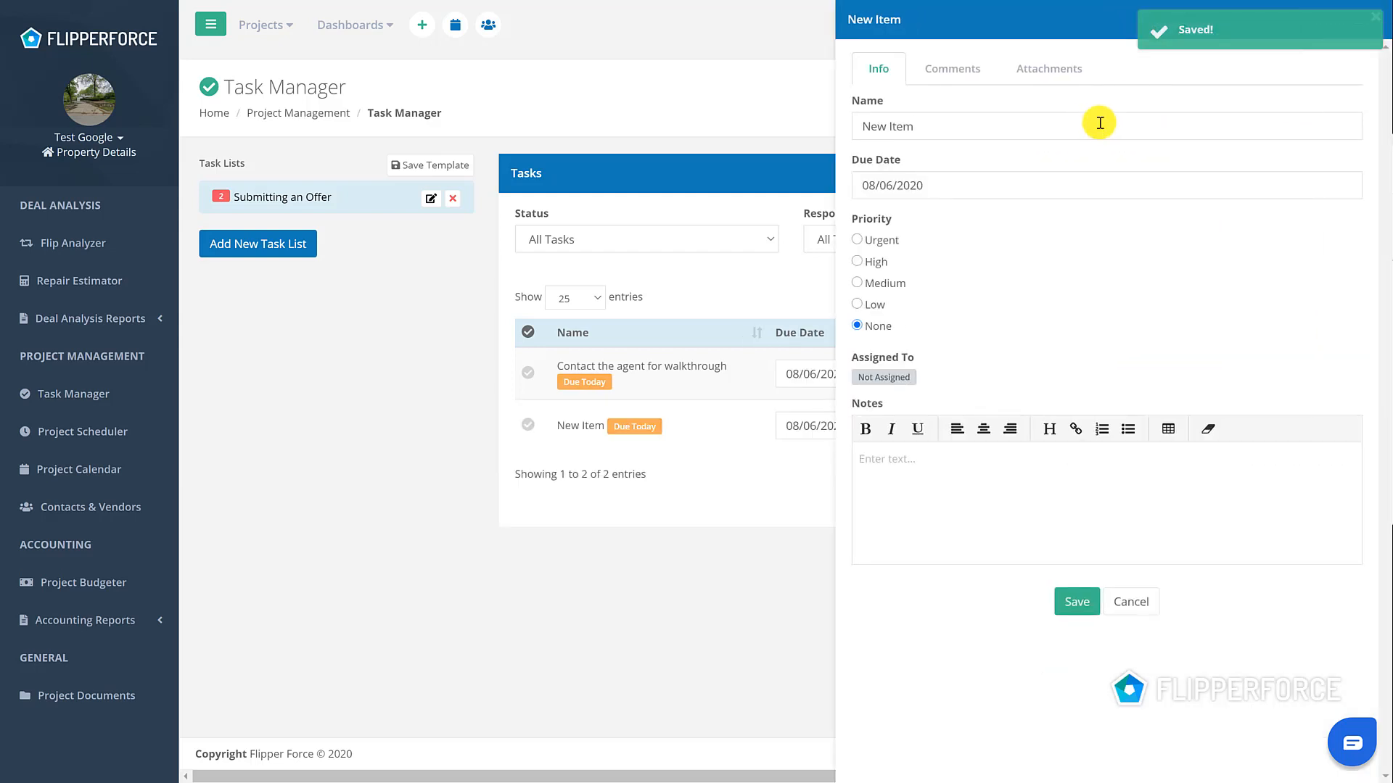
triple_click(1100, 124)
type("Analyze the deal")
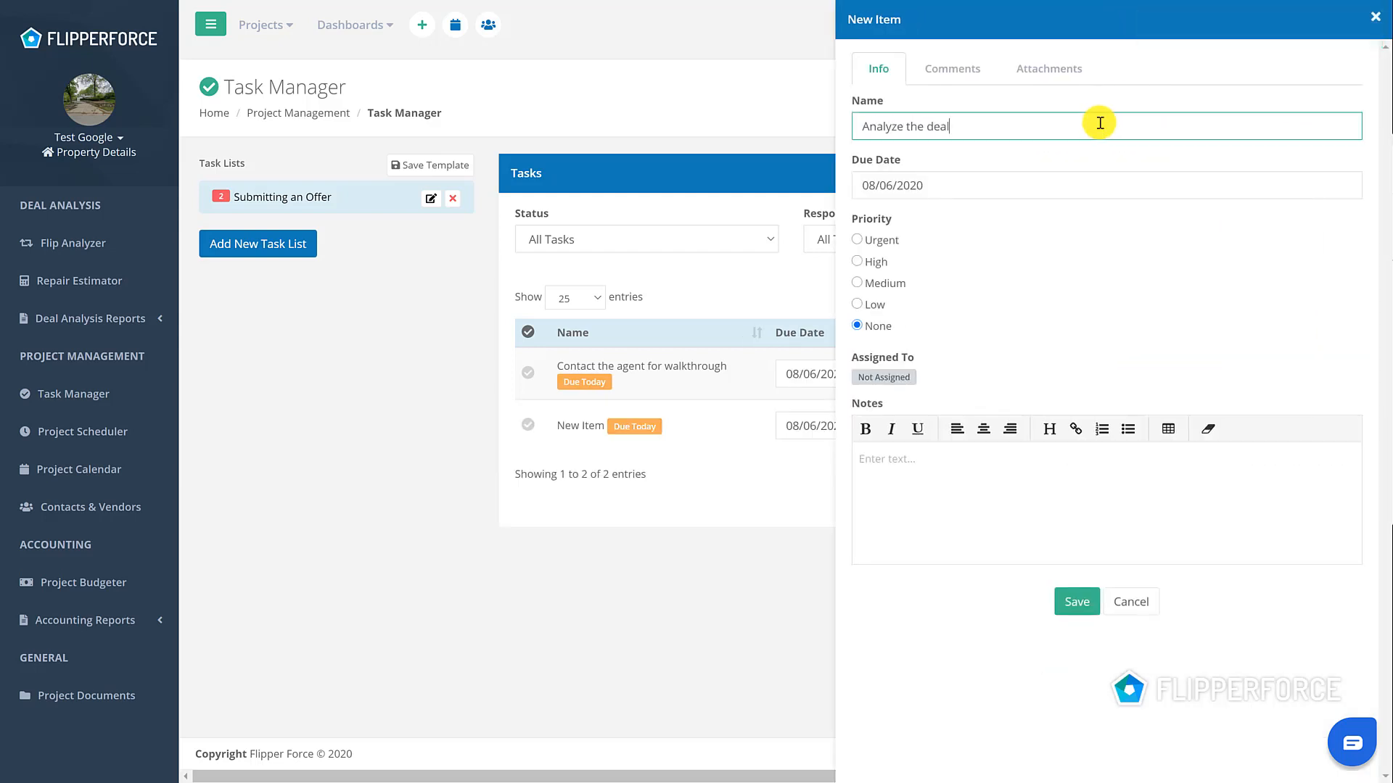
left_click(1077, 602)
- Add a third task named "Estimate the repairs and create a SOW" and save it
left_click(1330, 178)
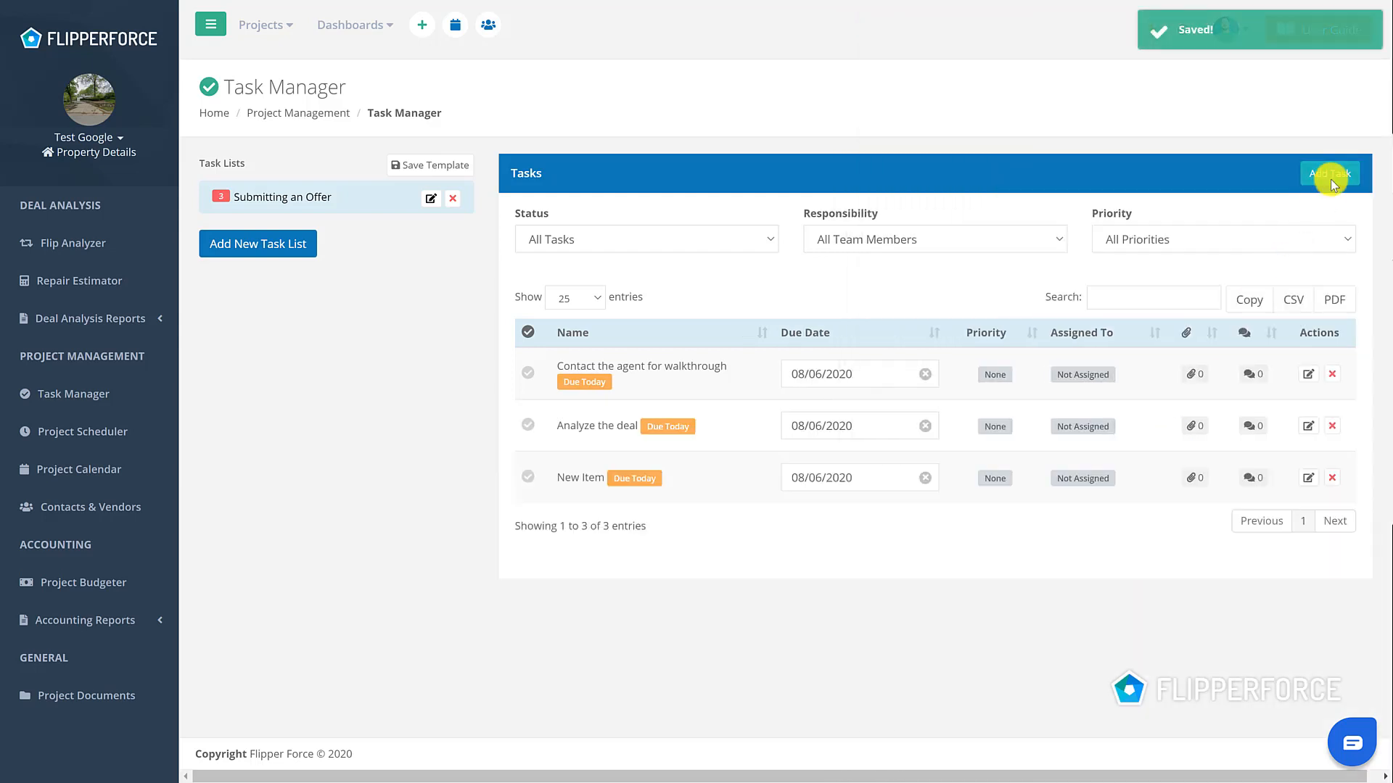
triple_click(1045, 126)
type("Es")
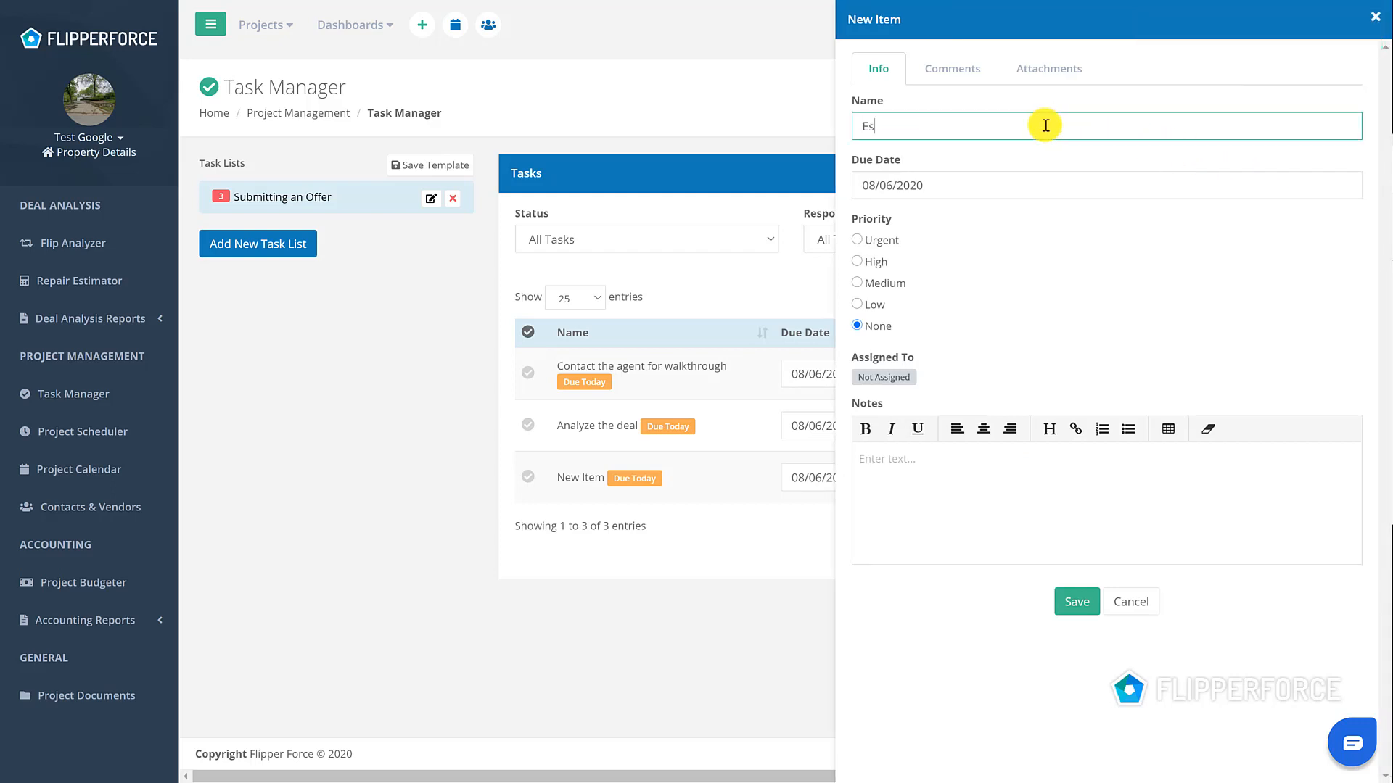
type("timate the repairs and create a SOW")
left_click(1081, 602)
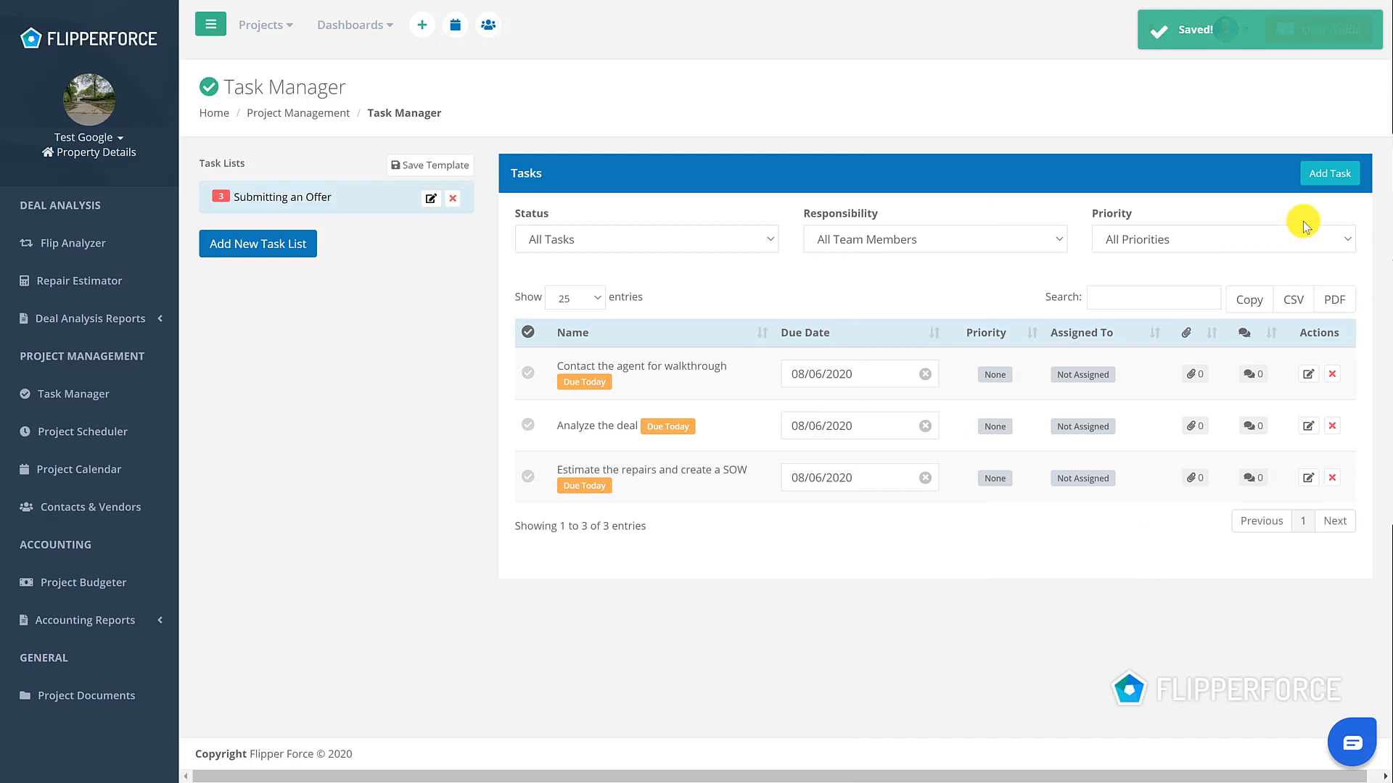
- Add a fourth task named "Go or No Go to Make an Offer" and save it
left_click(1330, 174)
left_click(1151, 124)
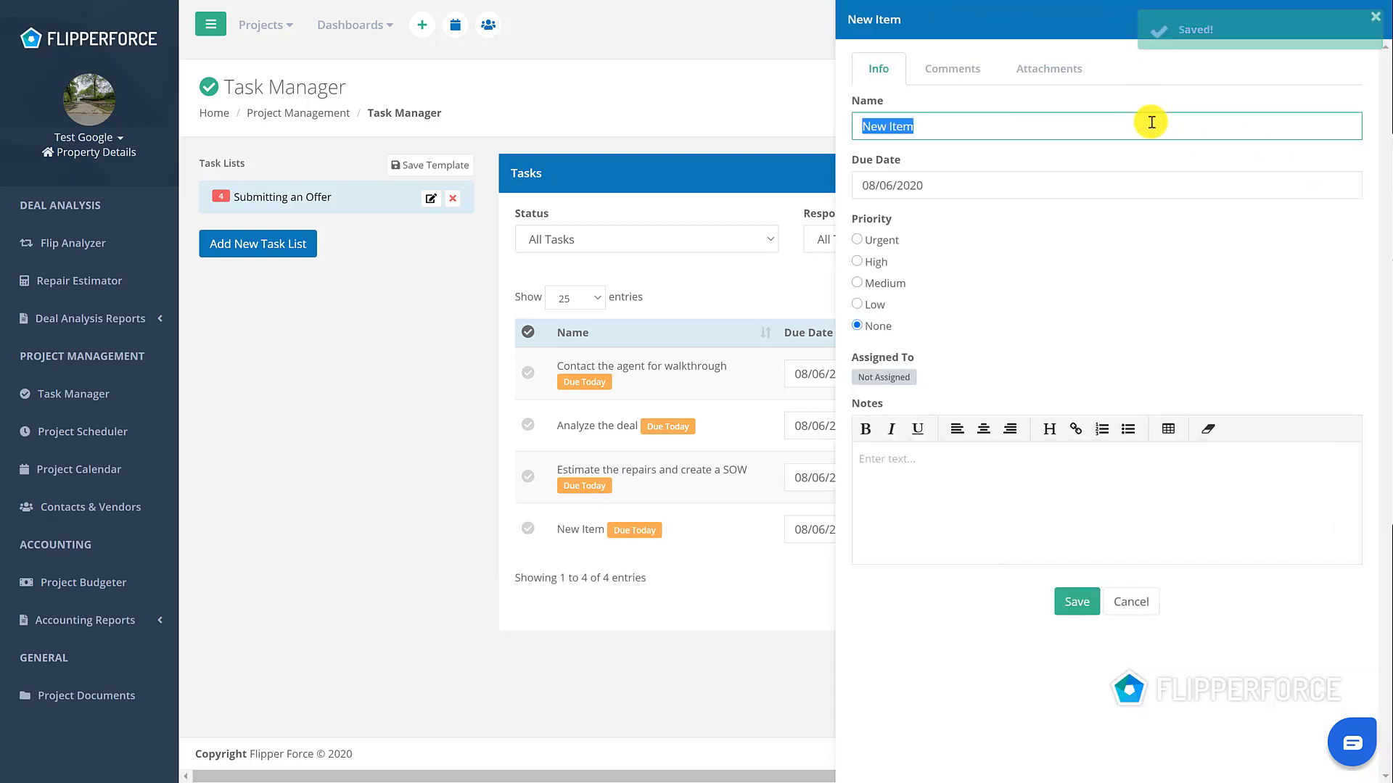
type("Go or O")
key("BackSpace")
type("No Go to ")
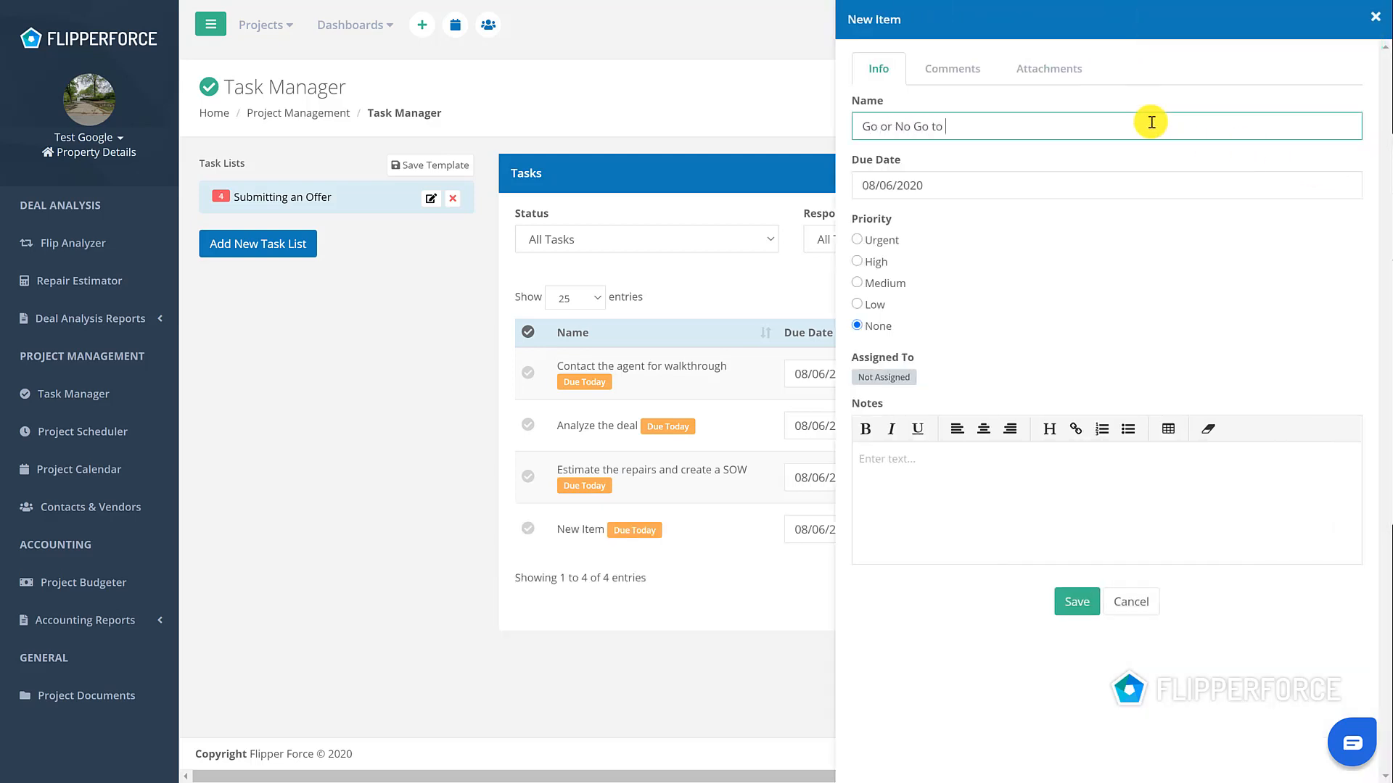
type("Make an Offer")
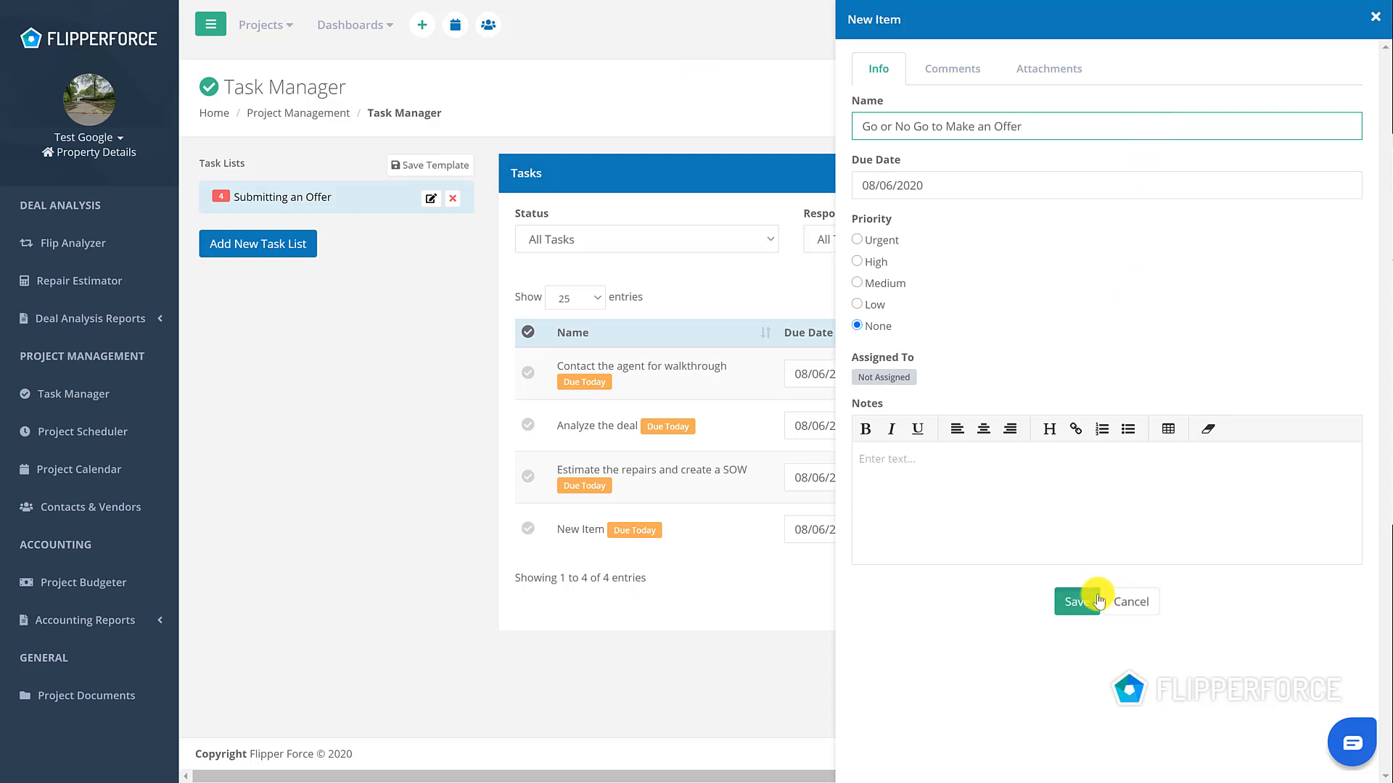
left_click(1088, 601)
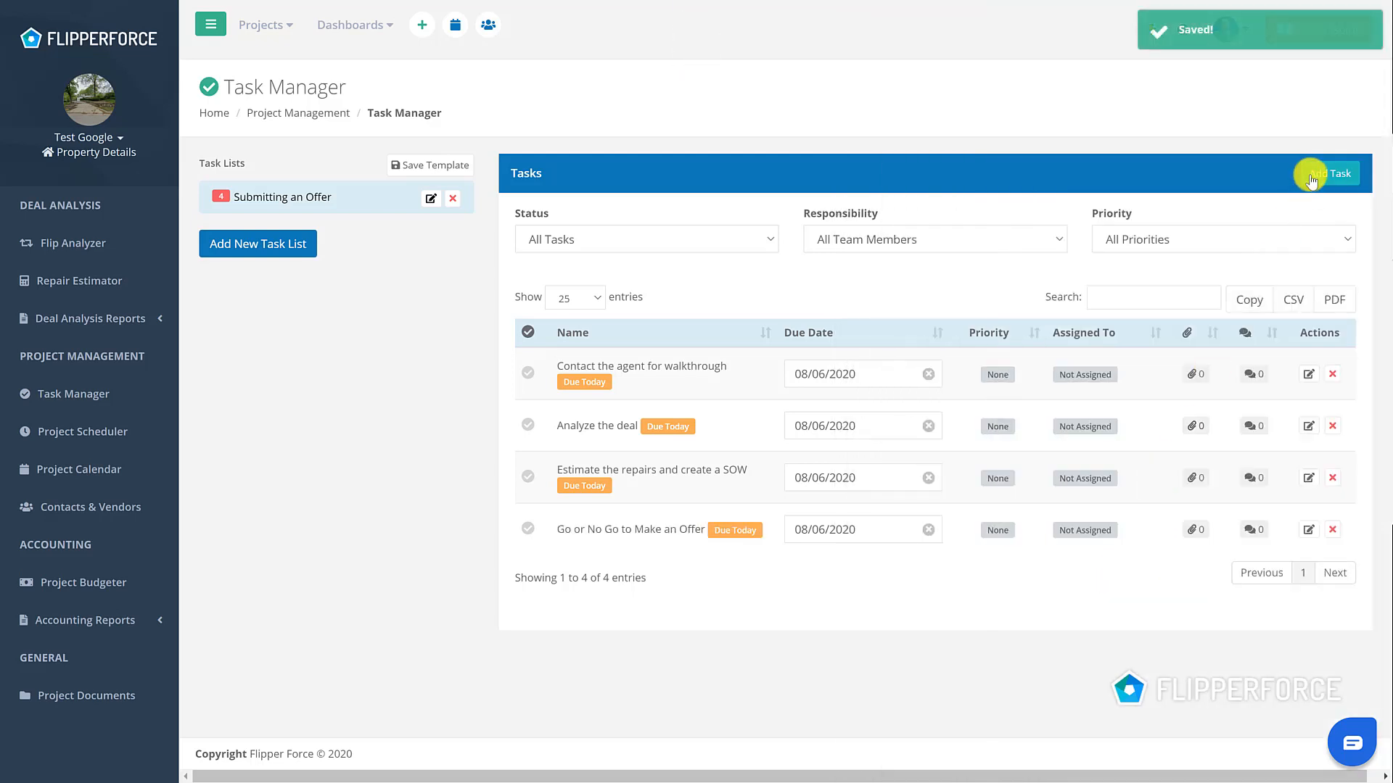
- Add a fifth task named "Send signed offer, purchase agreement, & EMD" and save it
left_click(1311, 177)
left_click(1277, 122)
type("Send ")
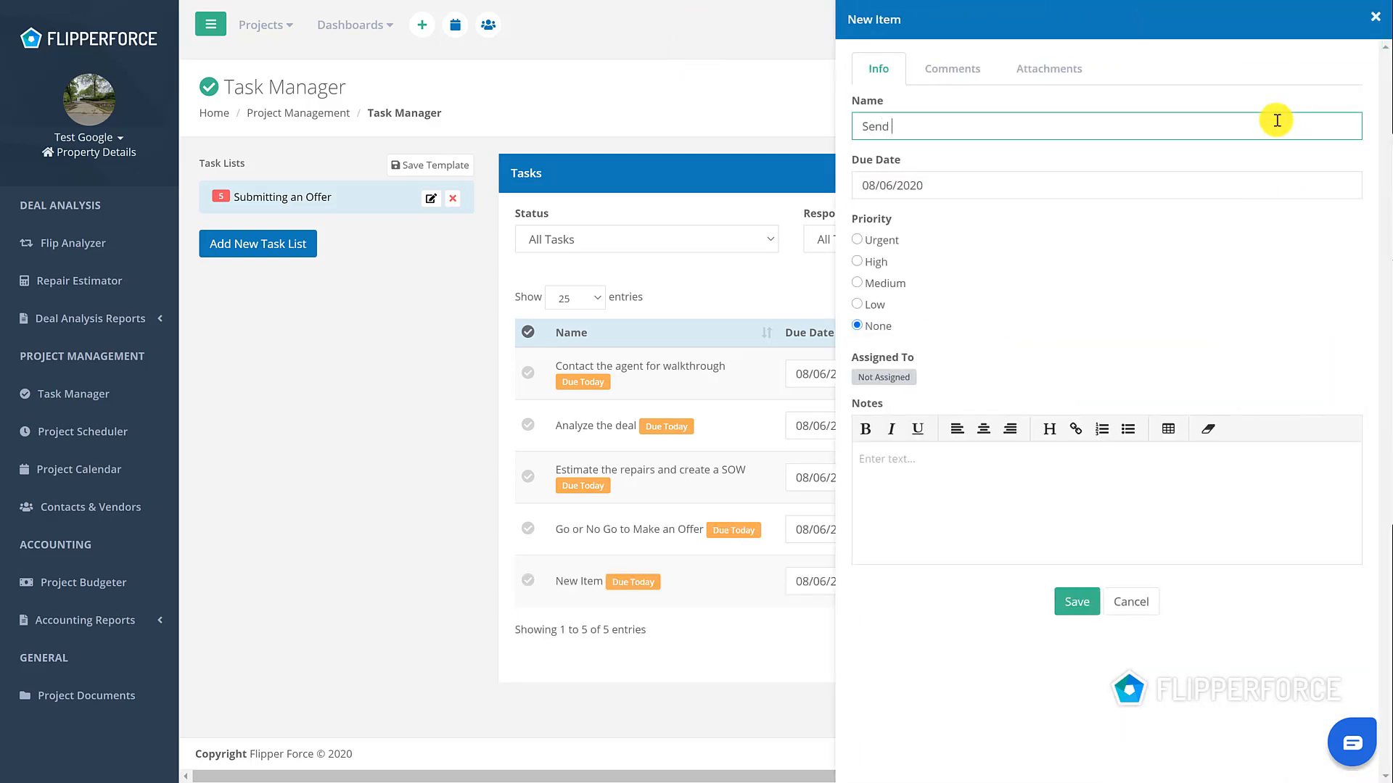
type("signed offer, purchase agreement, & EMD")
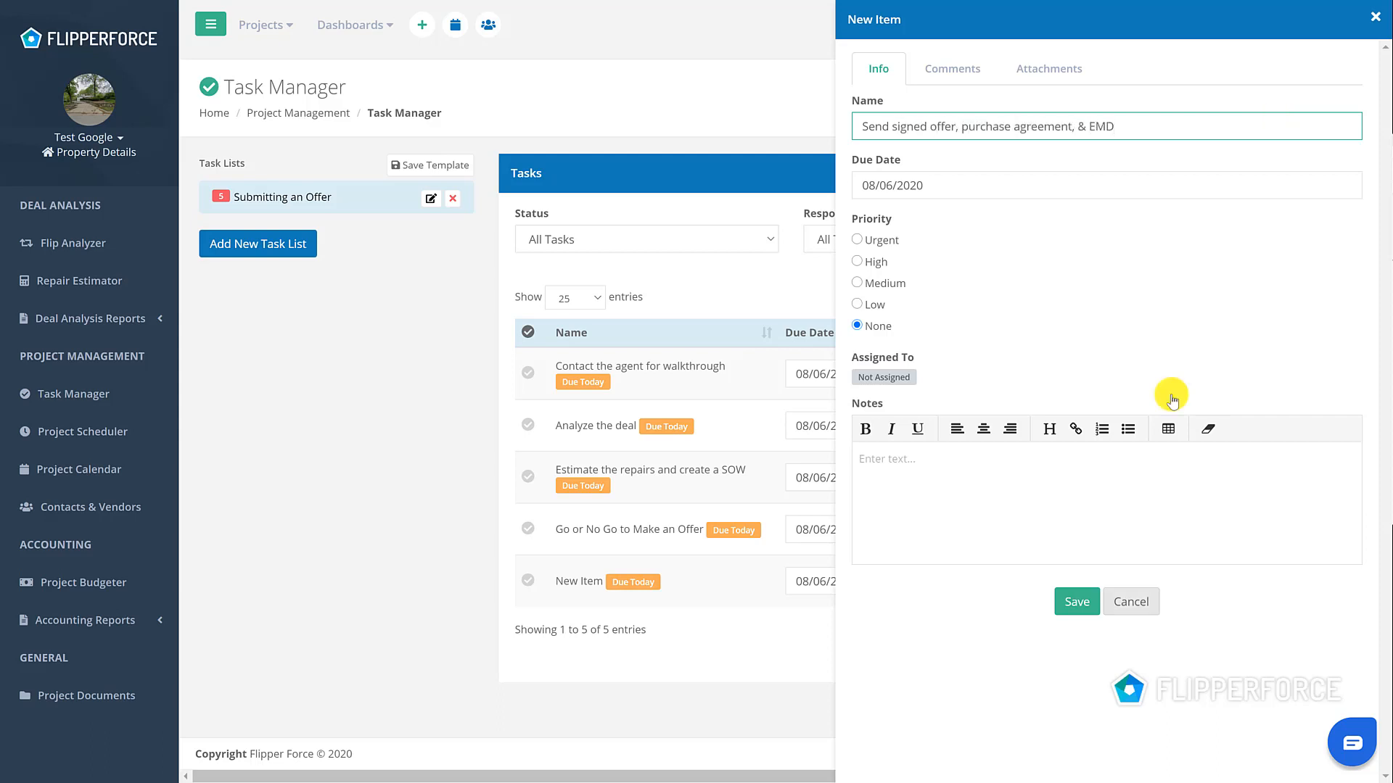
left_click(1081, 602)
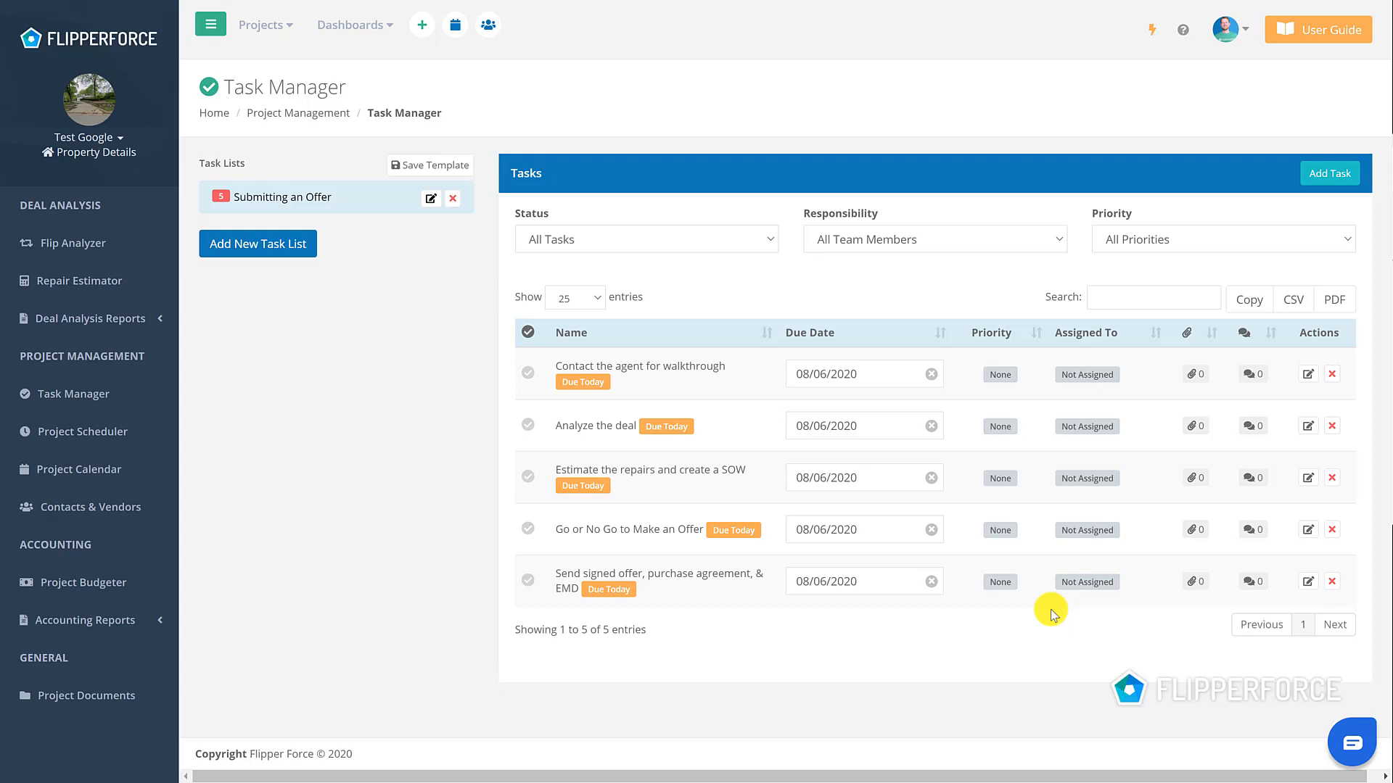
- Set task priorities to Urgent for the agent walkthrough, High for the deal, repairs and Go or No Go tasks, and Medium for the signed offer
left_click(1000, 374)
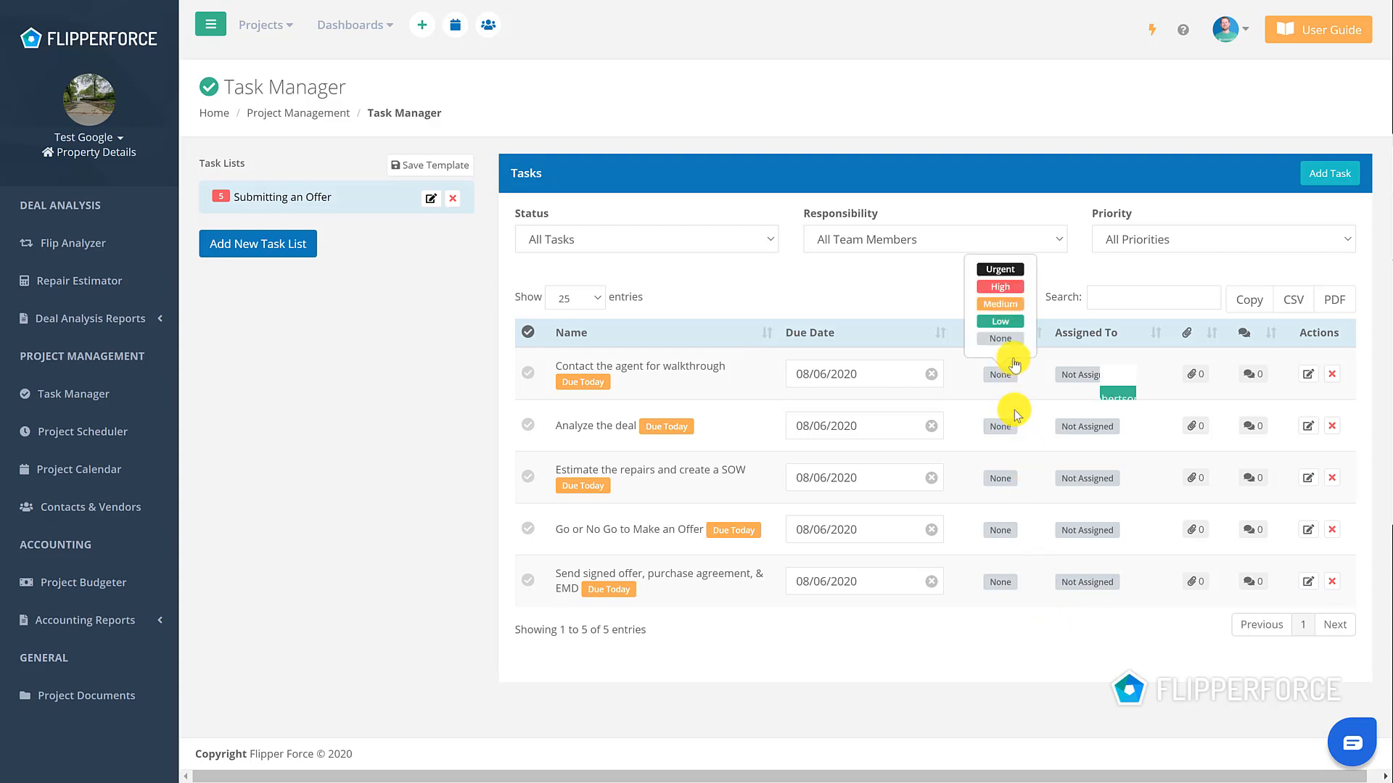
left_click(1005, 270)
left_click(1000, 426)
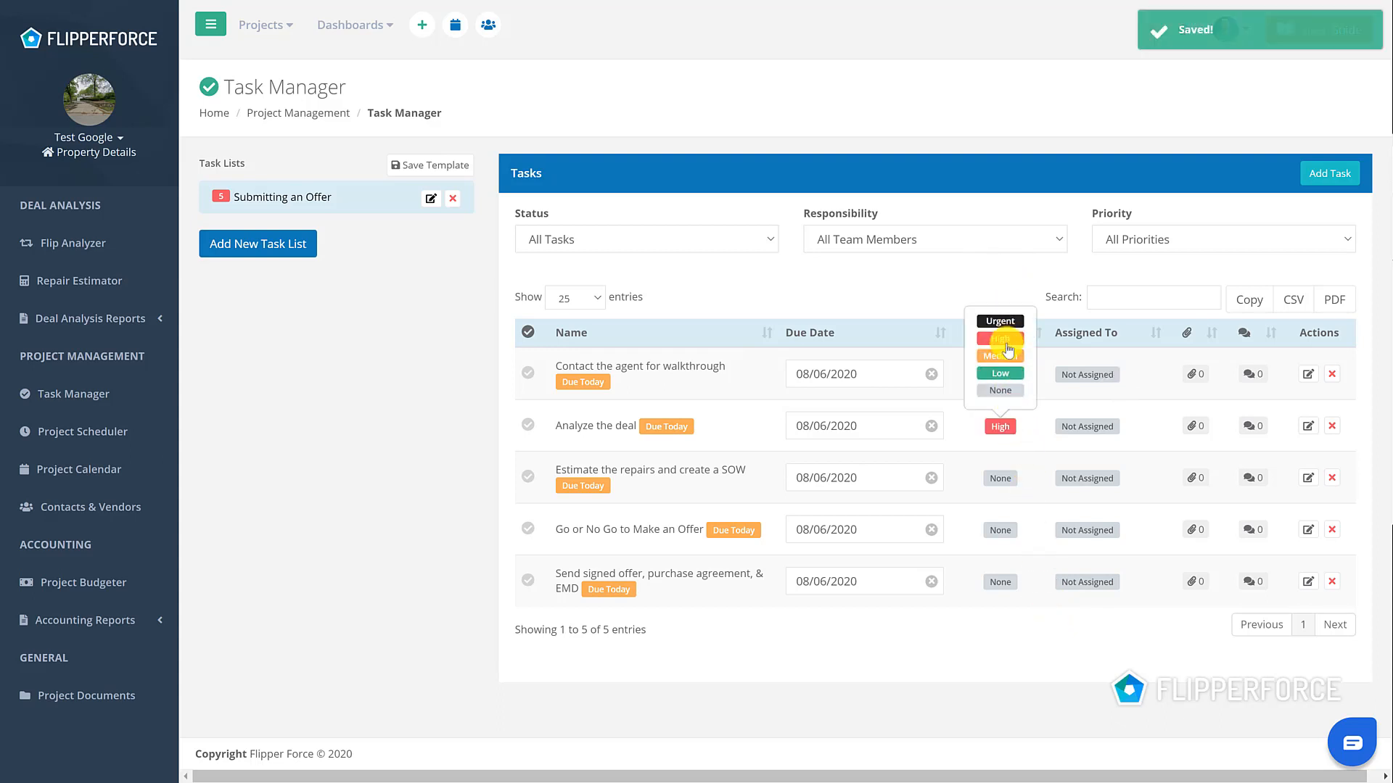
left_click(1001, 475)
left_click(1009, 392)
left_click(1010, 530)
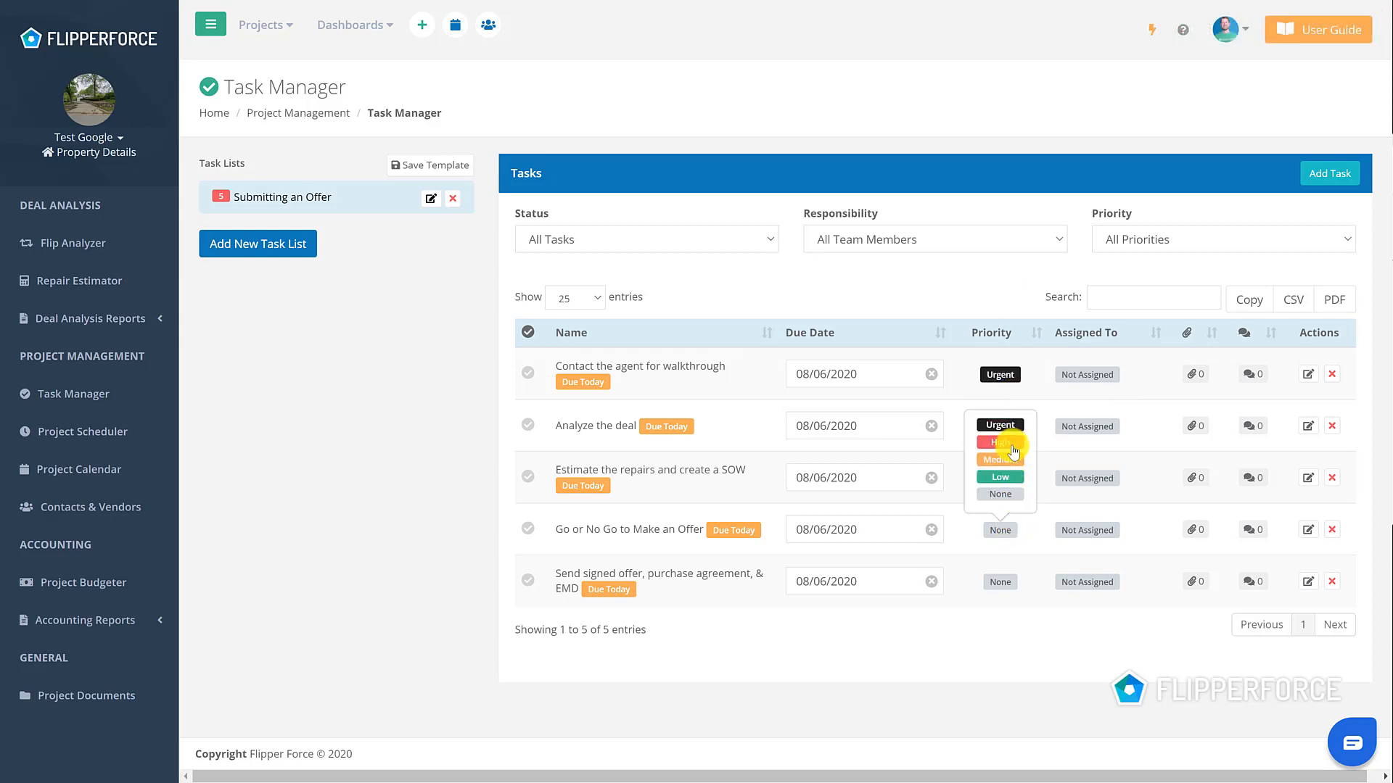
left_click(1013, 445)
left_click(1008, 581)
left_click(1010, 511)
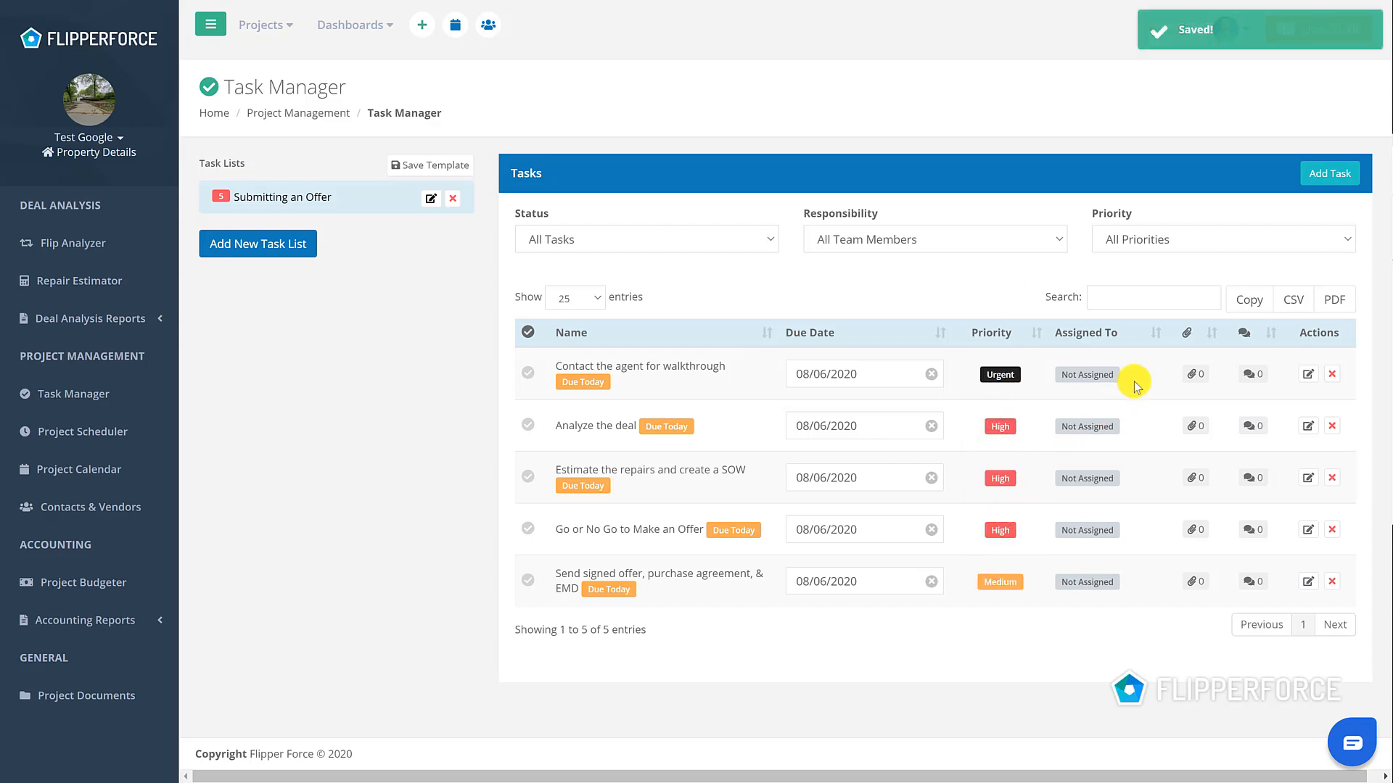
- Assign all five tasks in the Submitting an Offer list to the first team member offered
left_click(1122, 378)
left_click(1117, 396)
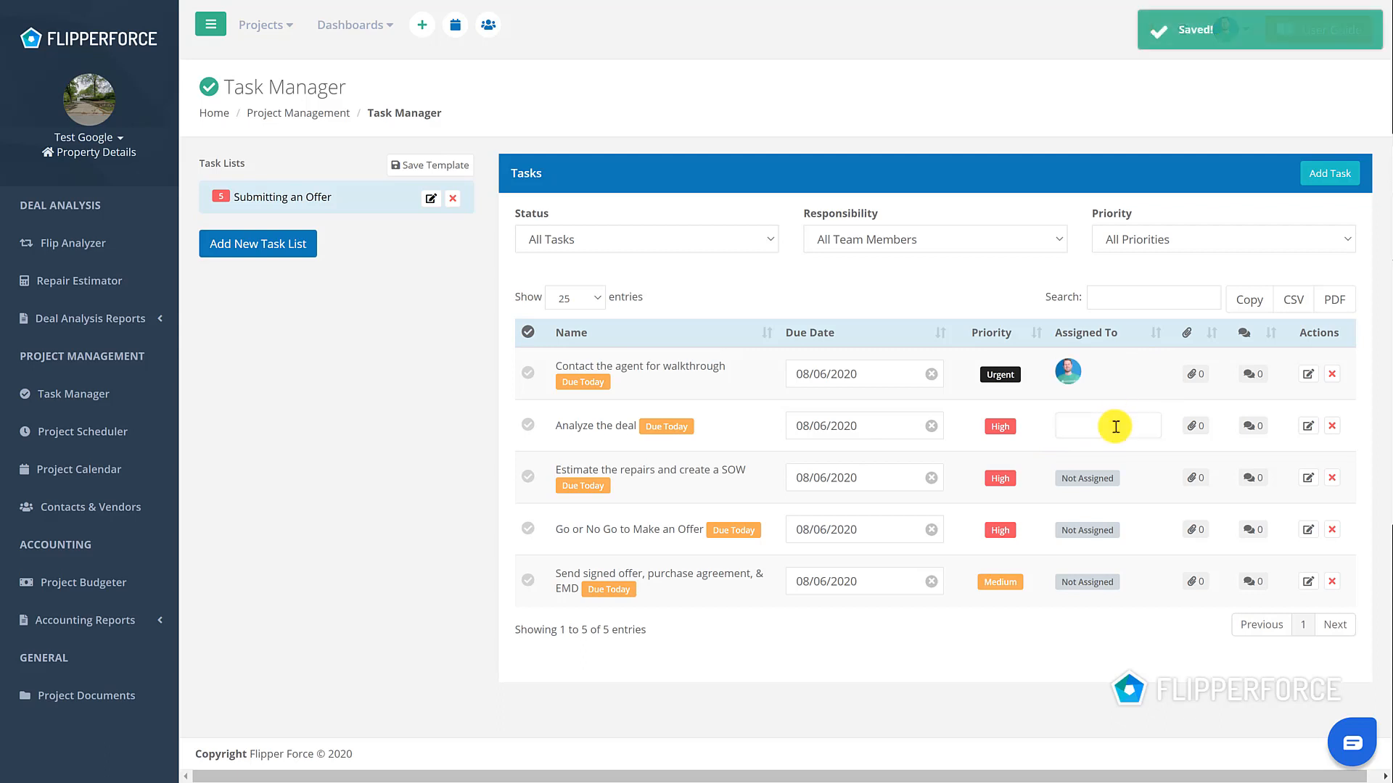
left_click(1112, 426)
left_click(1106, 451)
left_click(1104, 477)
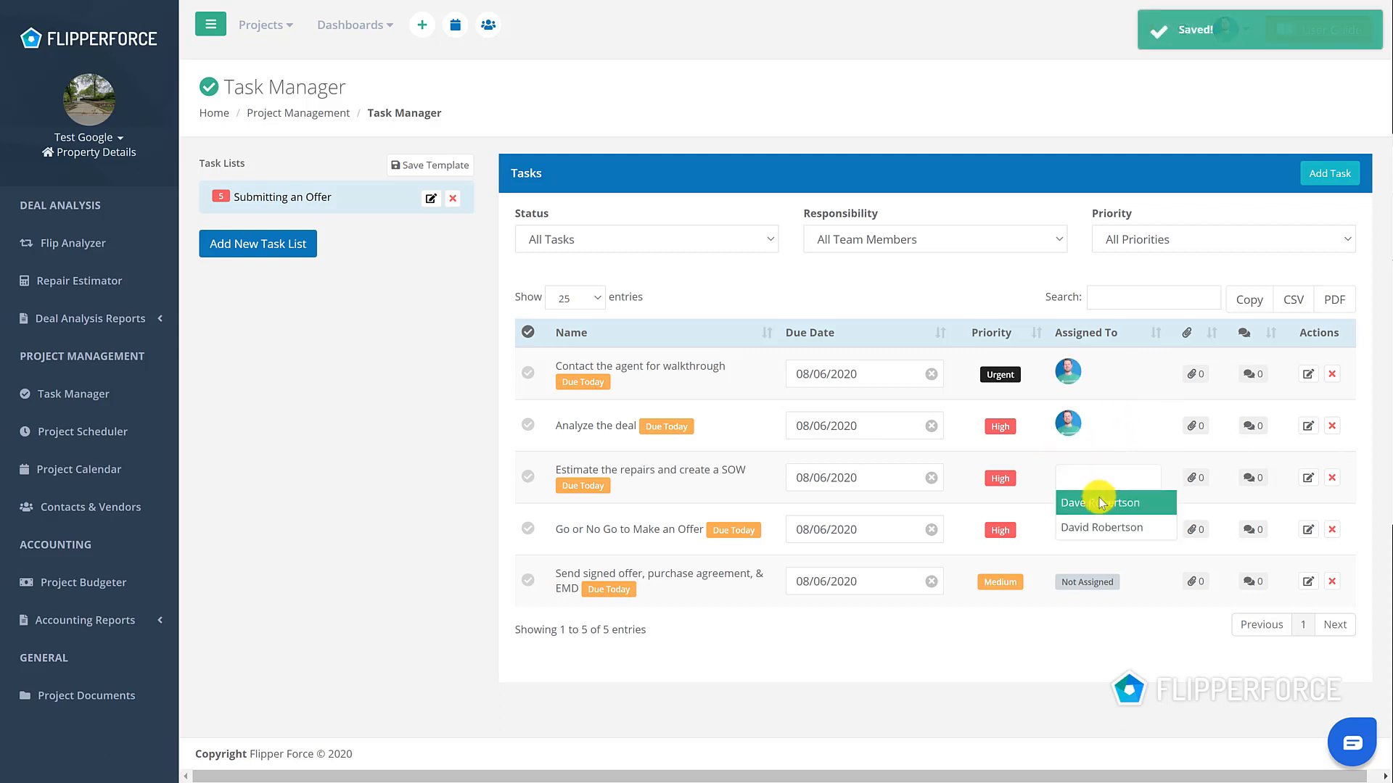
left_click(1106, 502)
left_click(1099, 530)
left_click(1103, 553)
left_click(1100, 581)
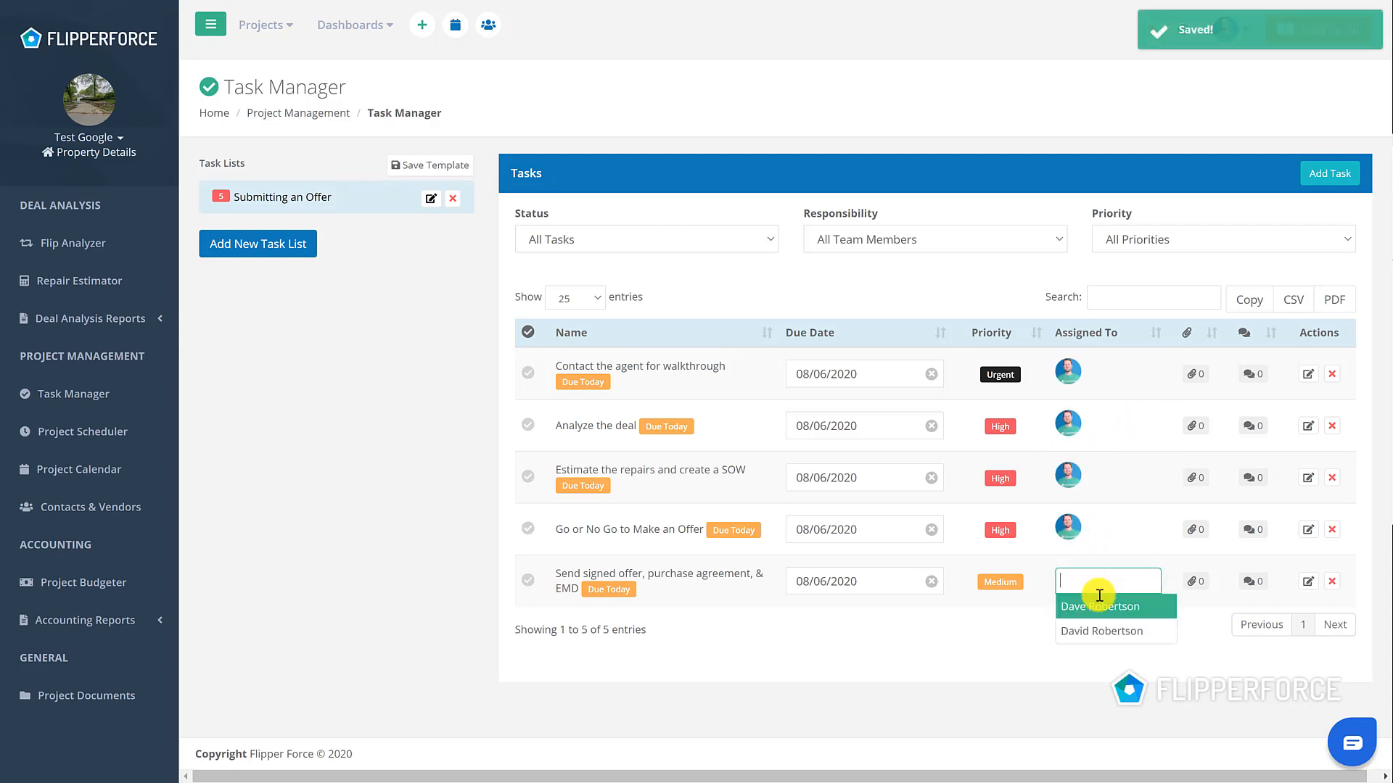
left_click(1100, 601)
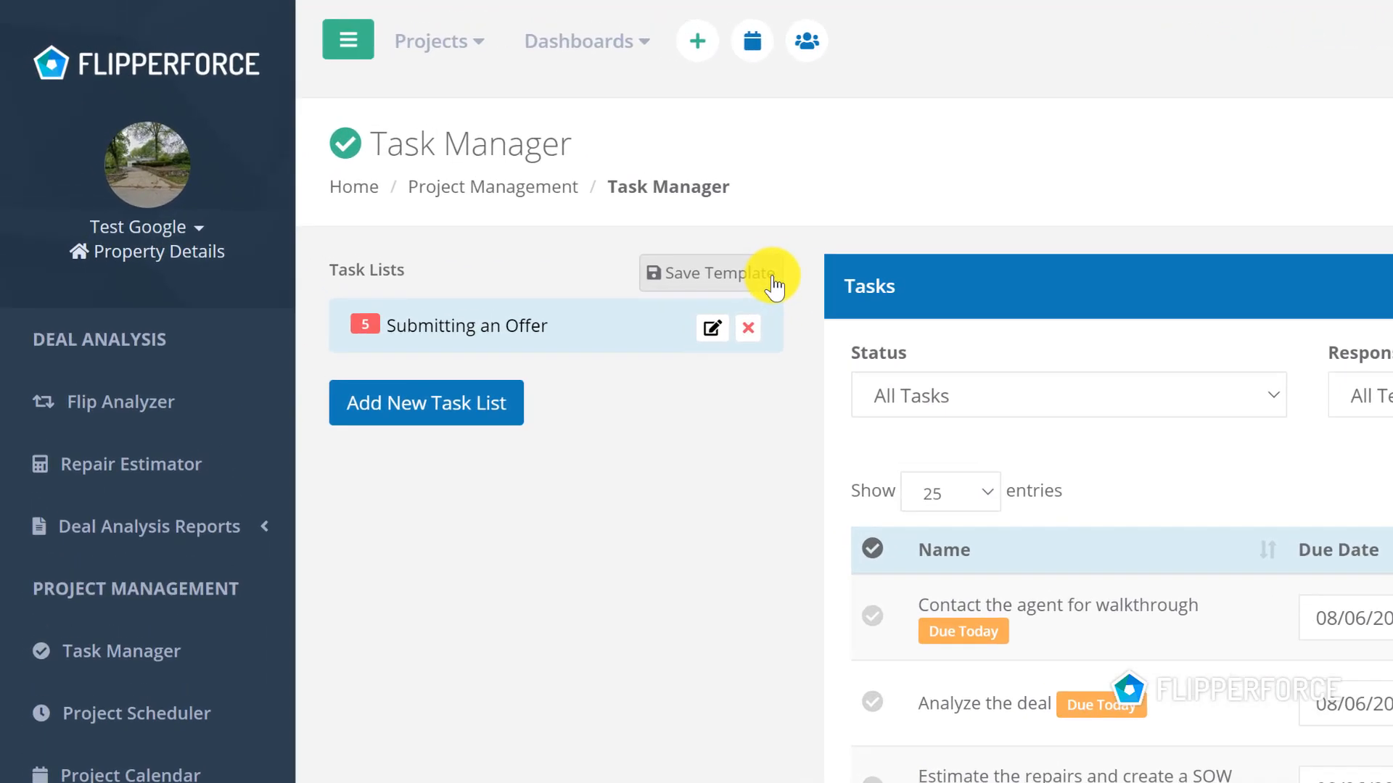
- Start saving the task list as a template, naming it with the owner's first name in possessive form before "Submitting an Offer Checklist"
left_click(774, 287)
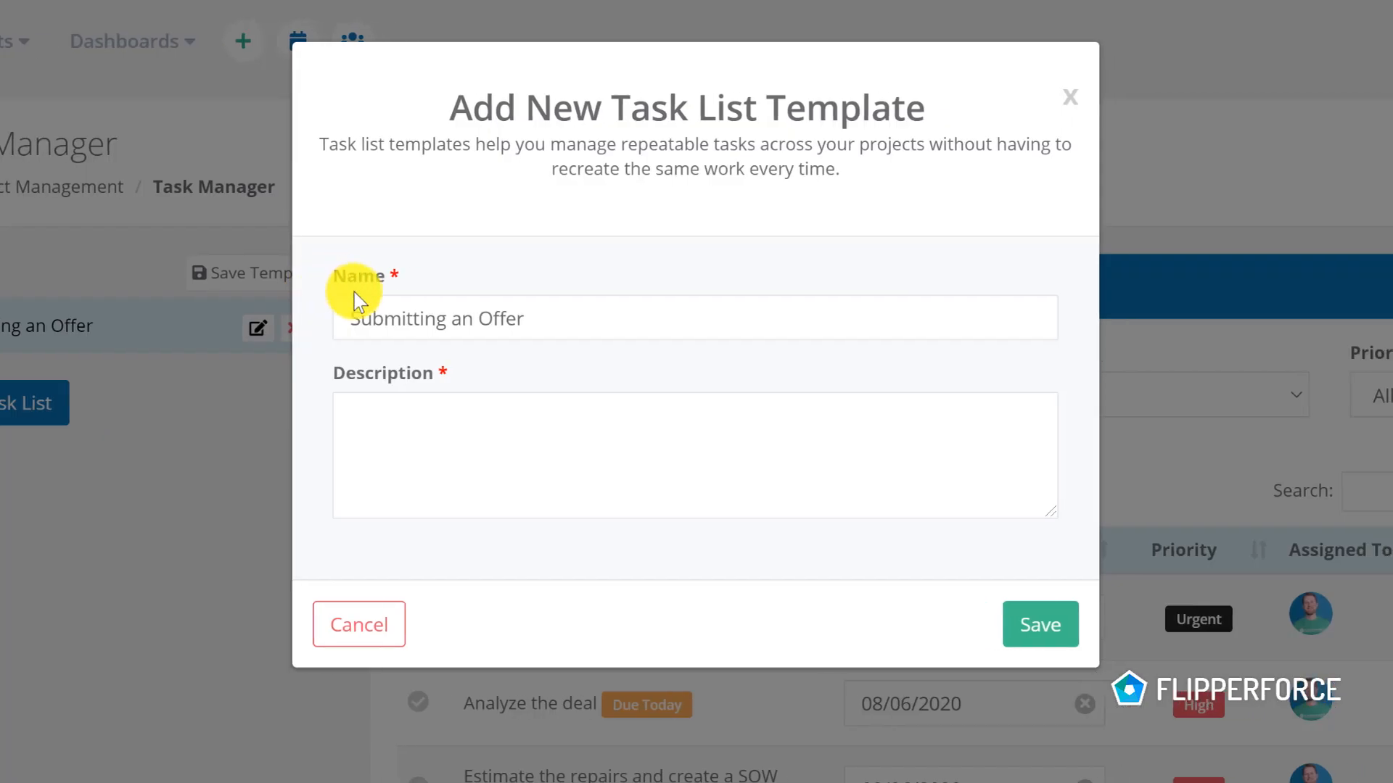
left_click(404, 314)
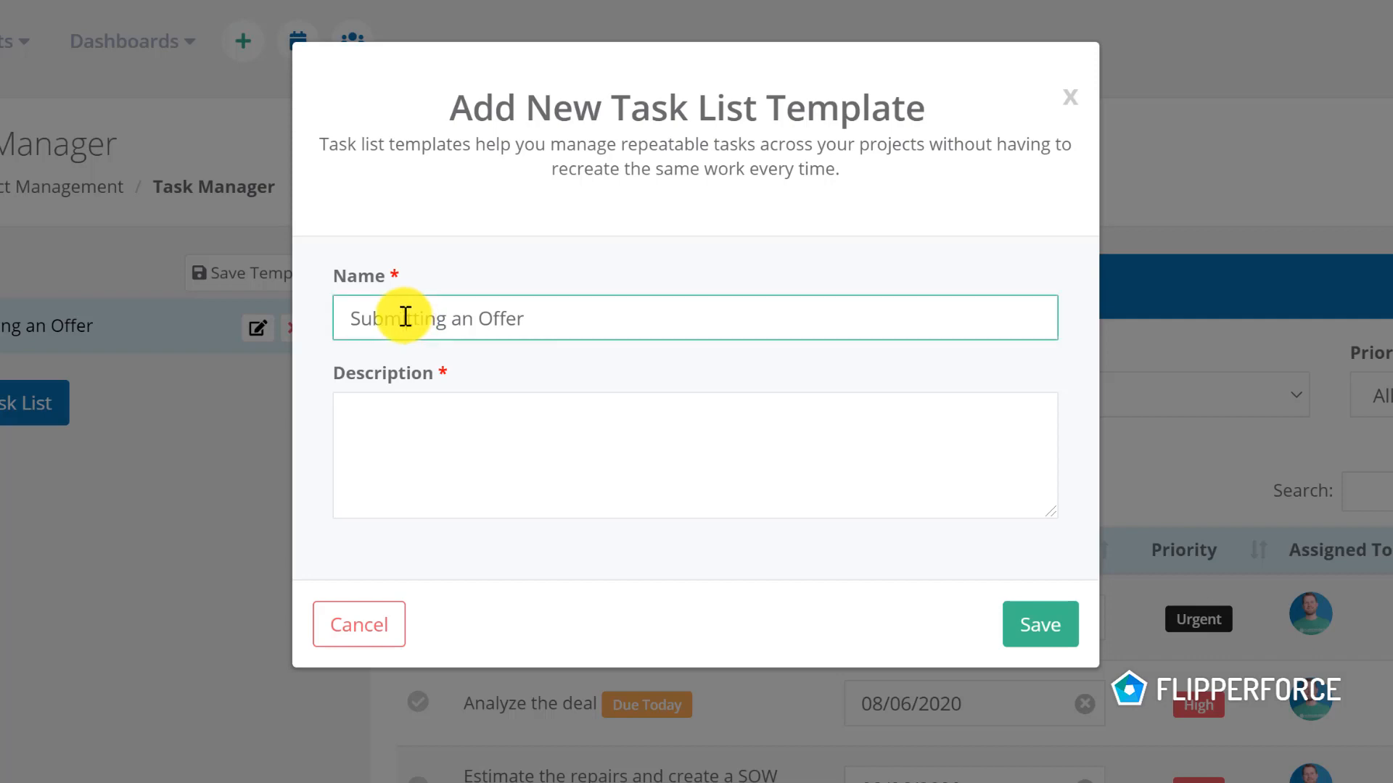
left_click(336, 320)
type("Dave's")
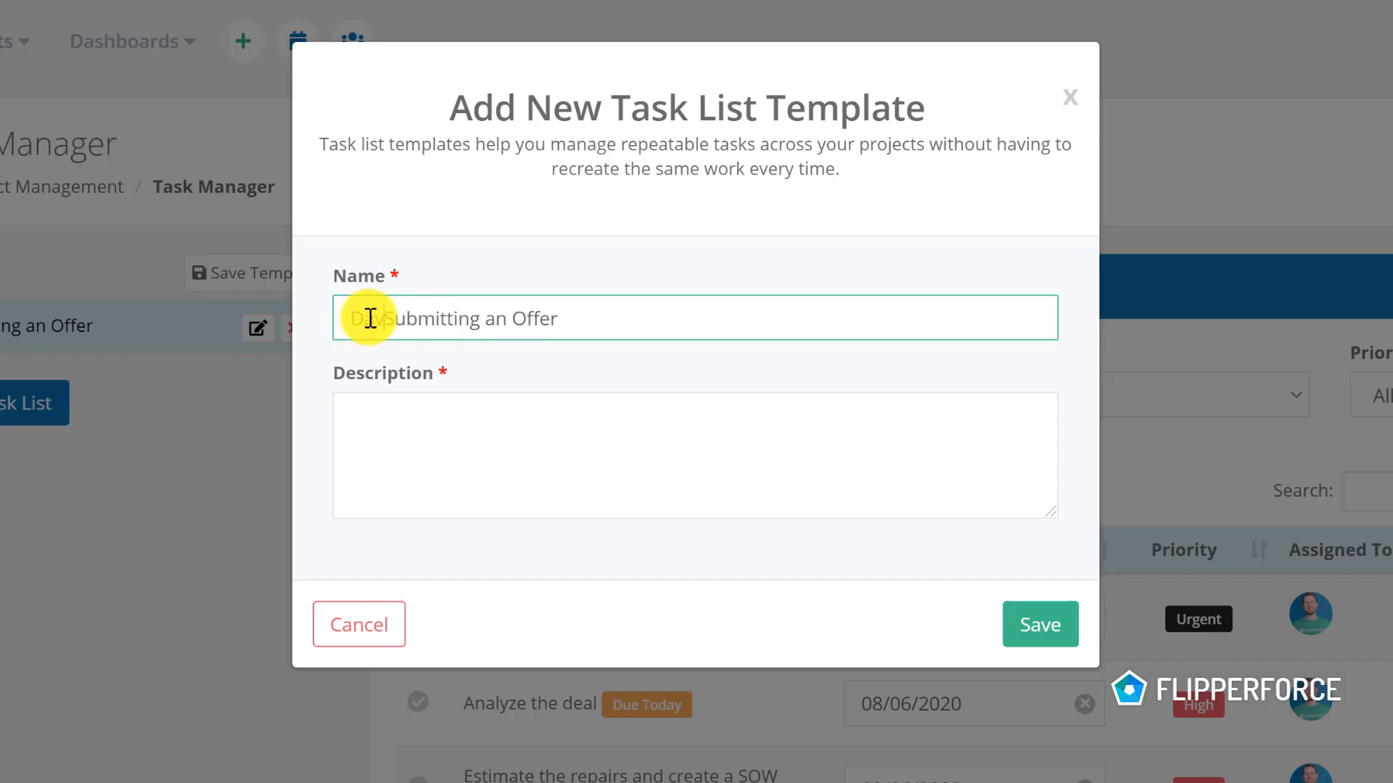
left_click(640, 314)
type("Checklist")
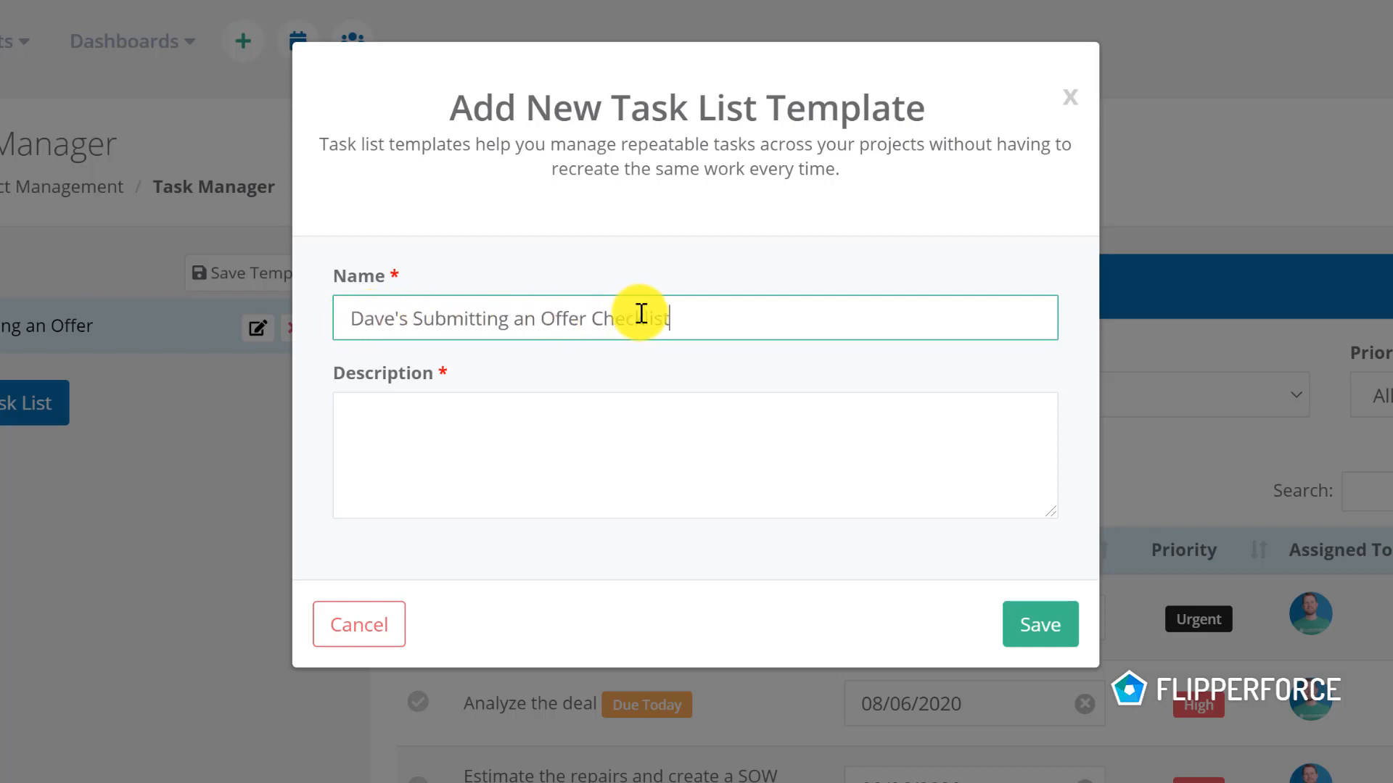
- Enter the template description as the owner's first name in possessive form followed by "checklist of things to do when submitting an offer", and save the template
key("Tab")
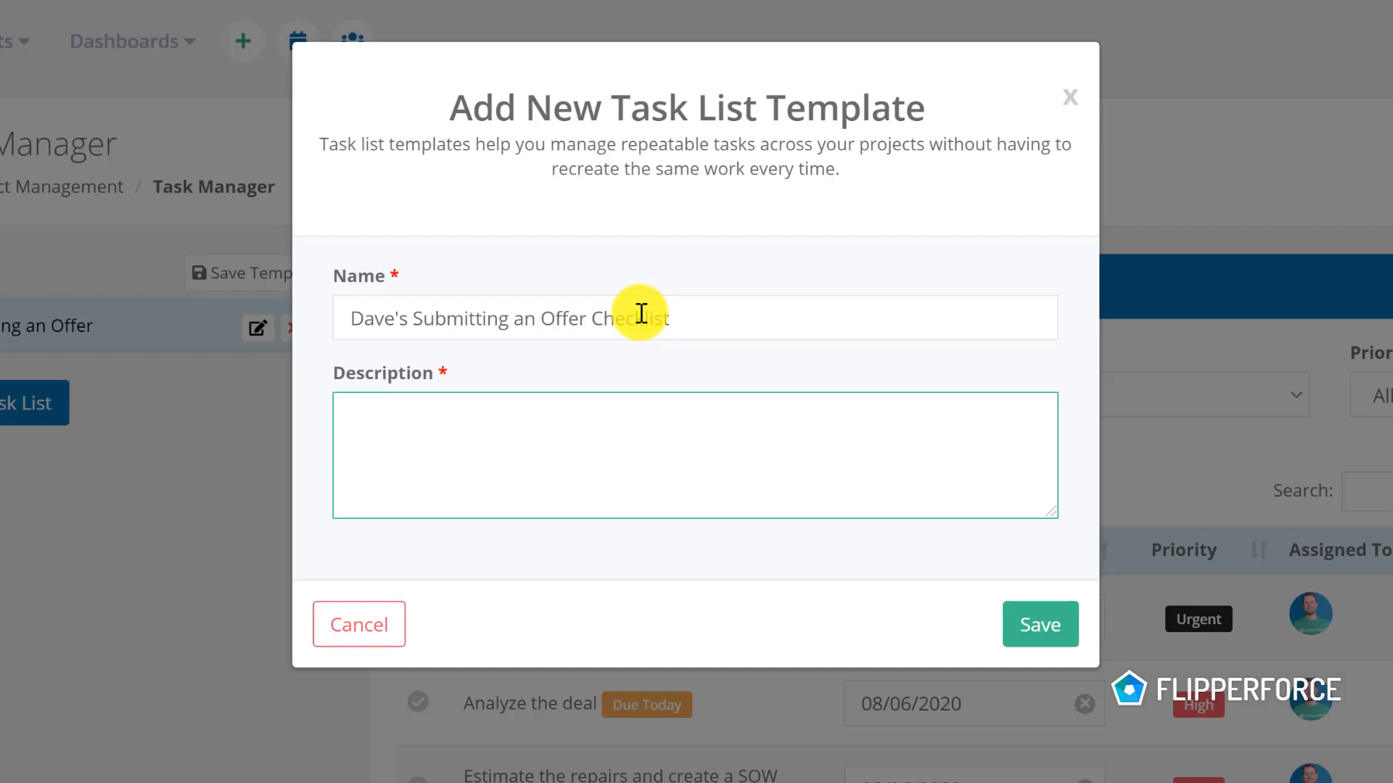
type("d")
key("BackSpace")
type("Dave's checklist of thin")
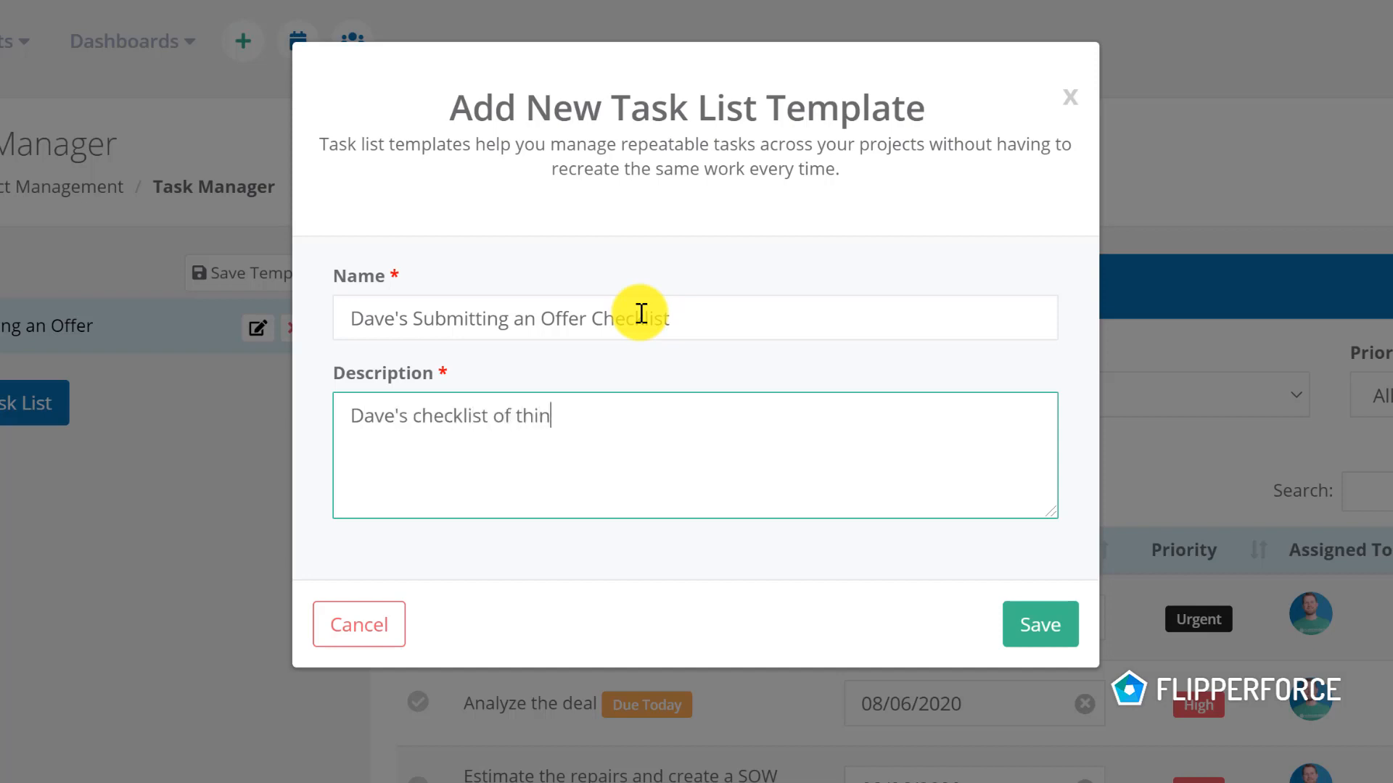
type("gs to do when submit")
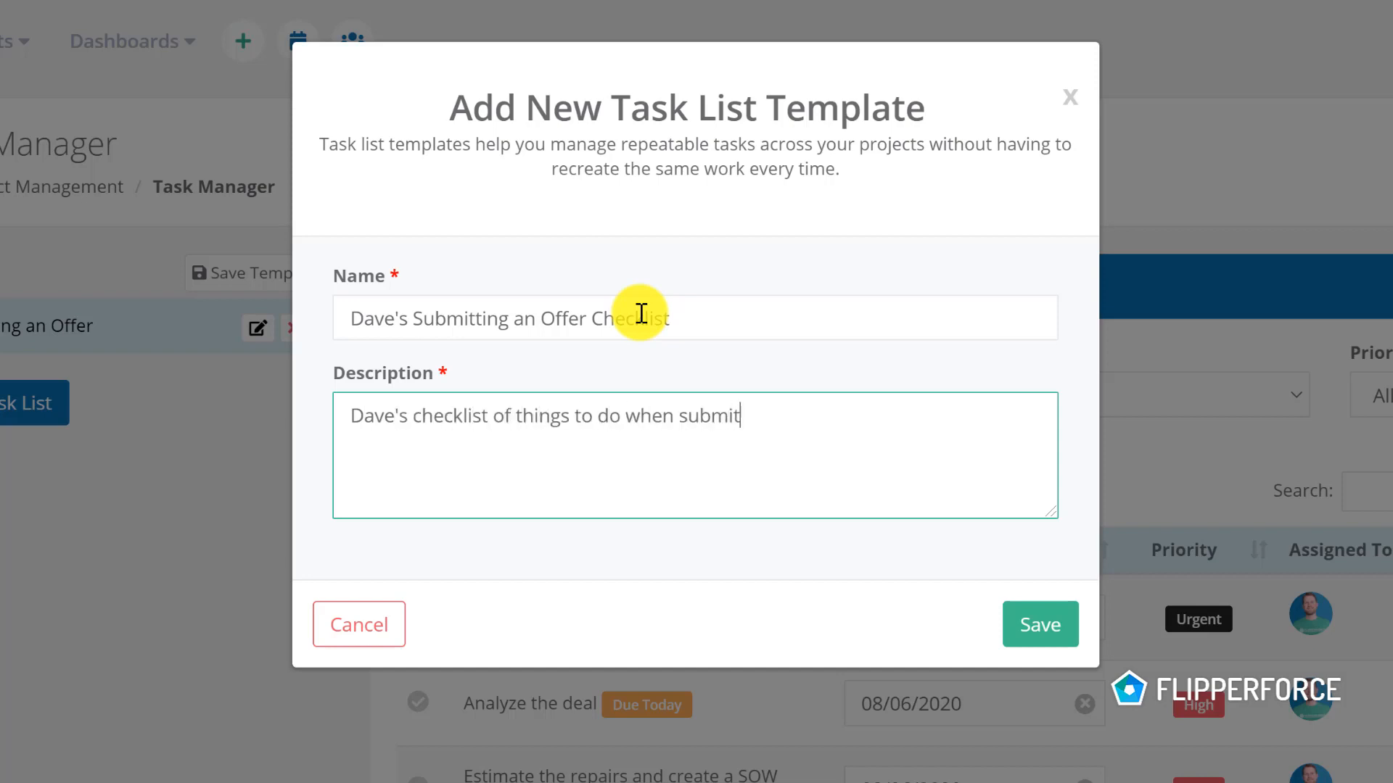
type("tingh a")
key("BackSpace")
key("BackSpace")
key("BackSpace")
type("an offer")
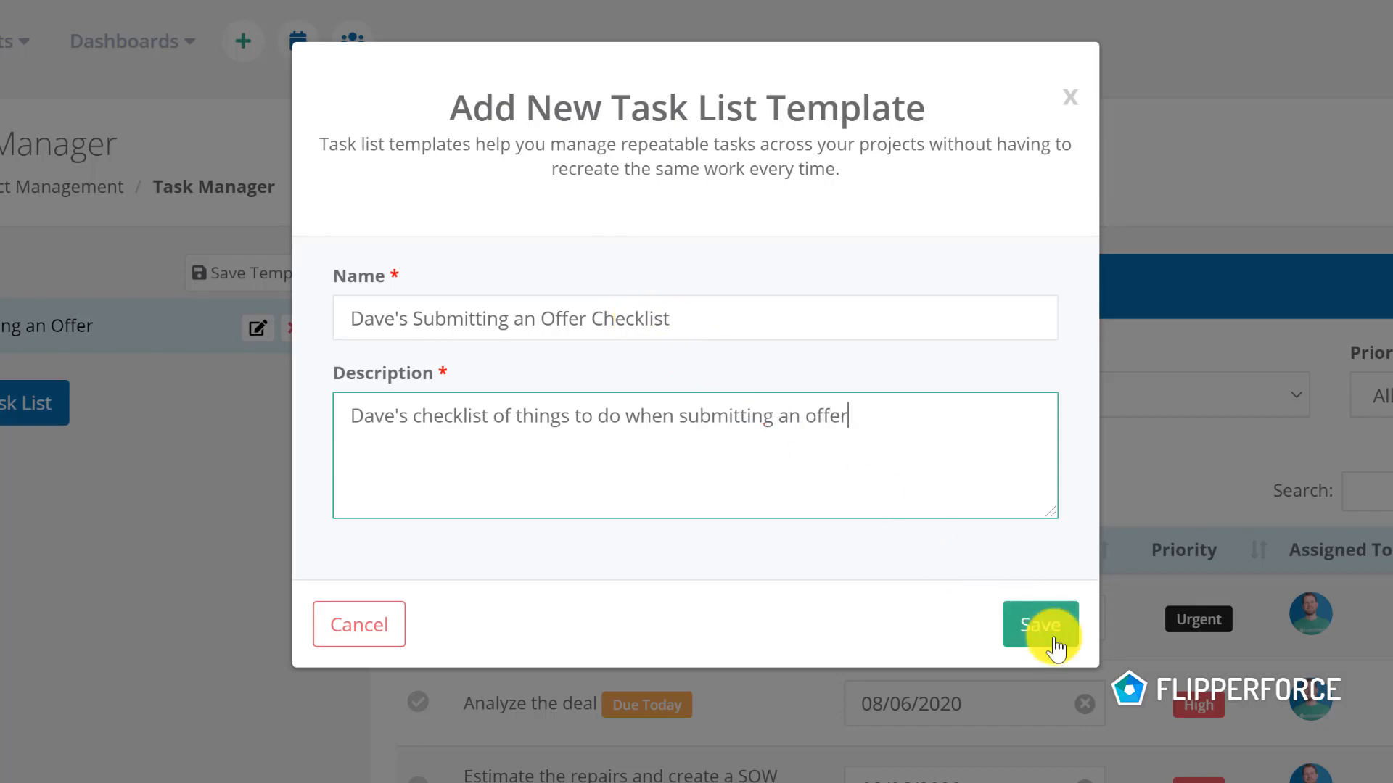
left_click(1054, 627)
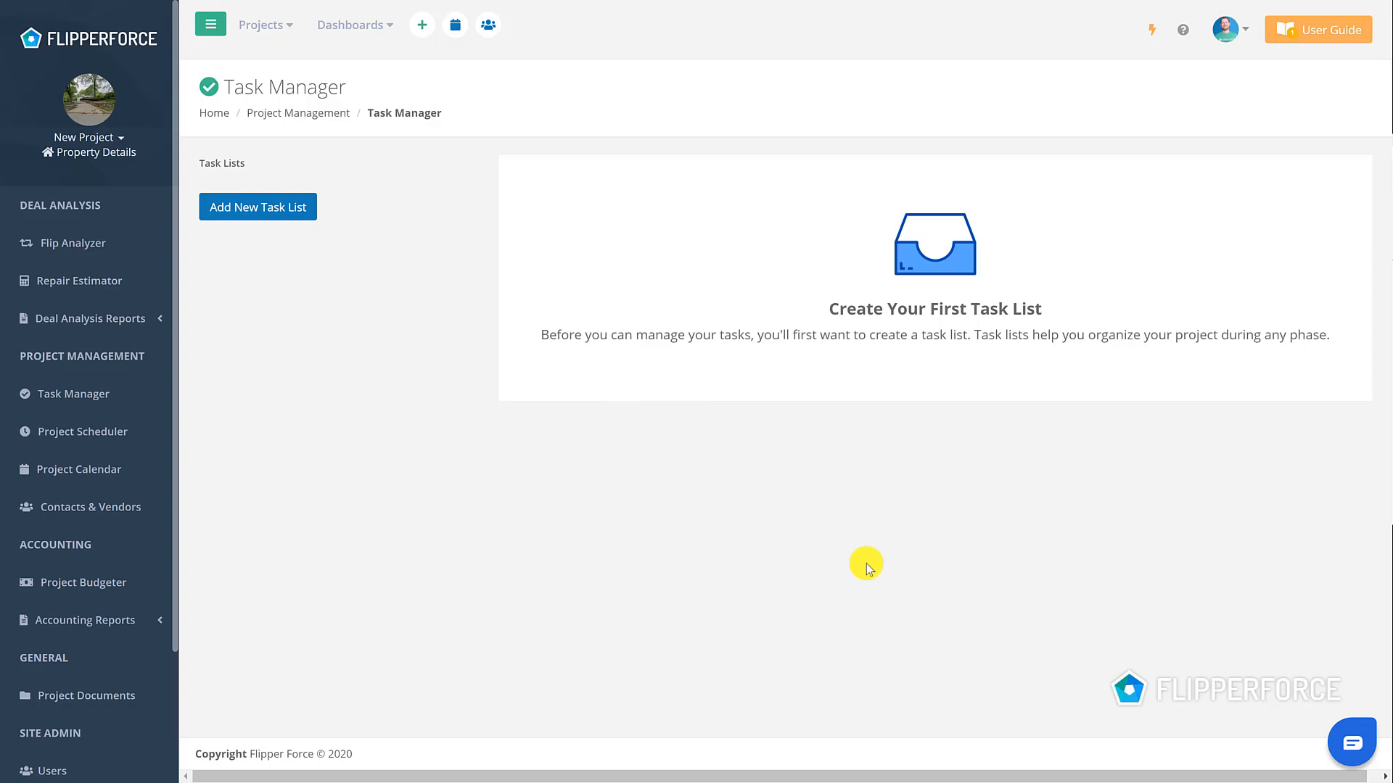
- Add a task list to the new project by loading the custom Submitting an Offer Checklist template
left_click(282, 209)
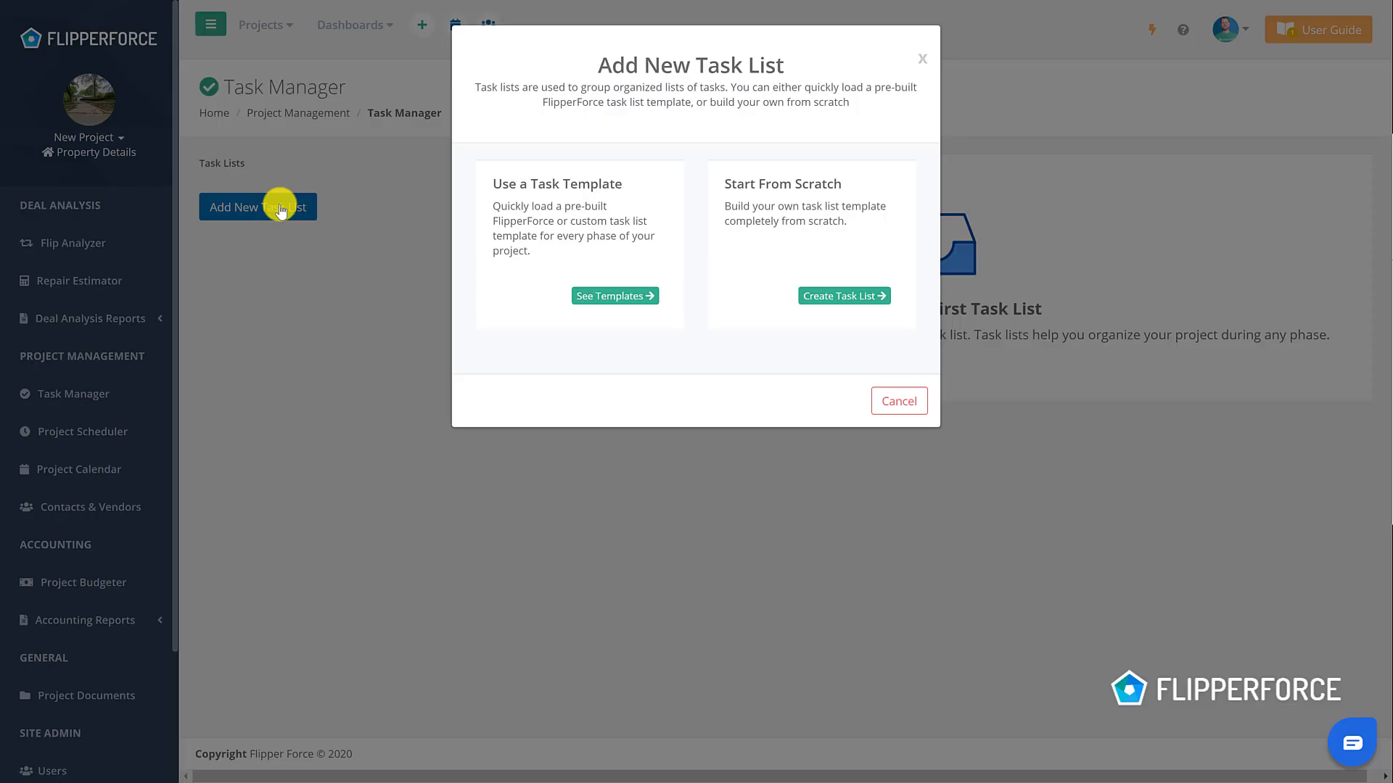
left_click(586, 297)
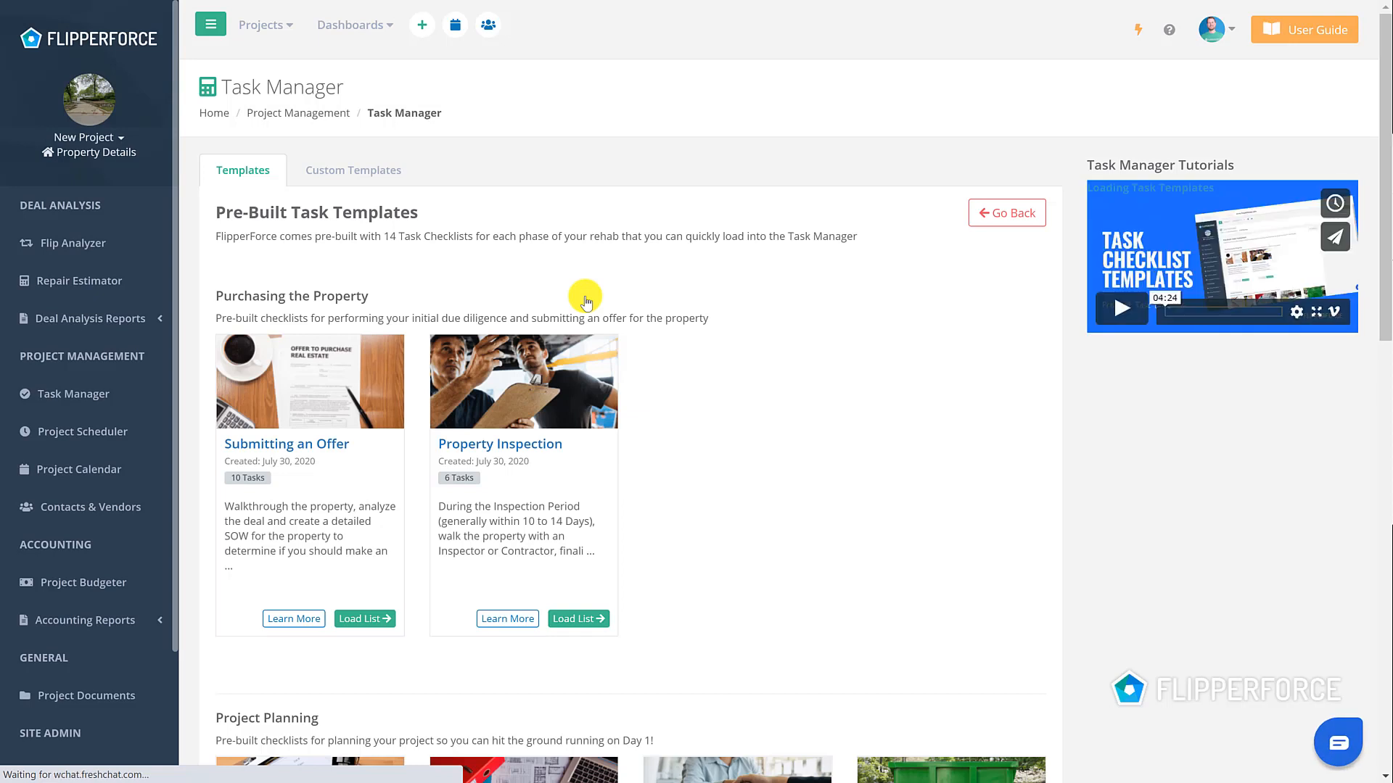
left_click(402, 180)
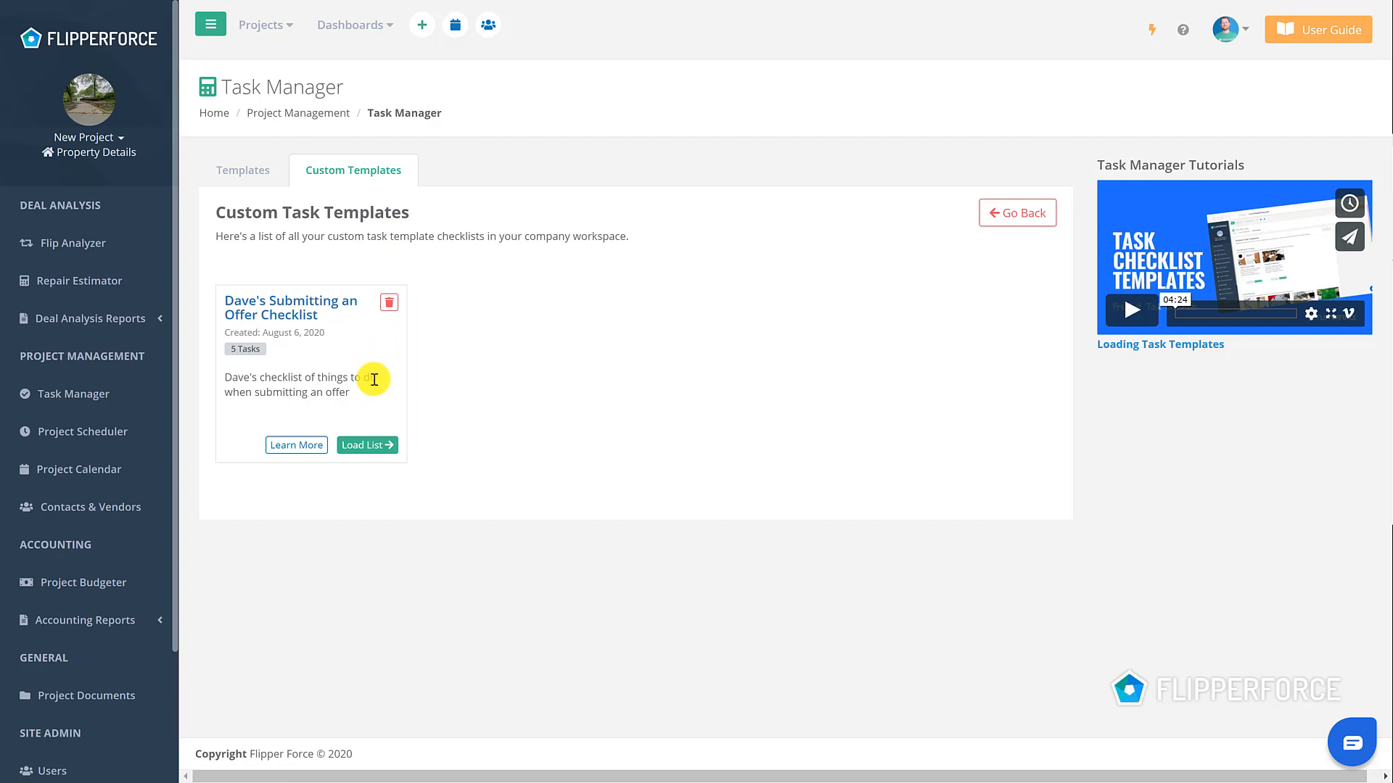
left_click(370, 446)
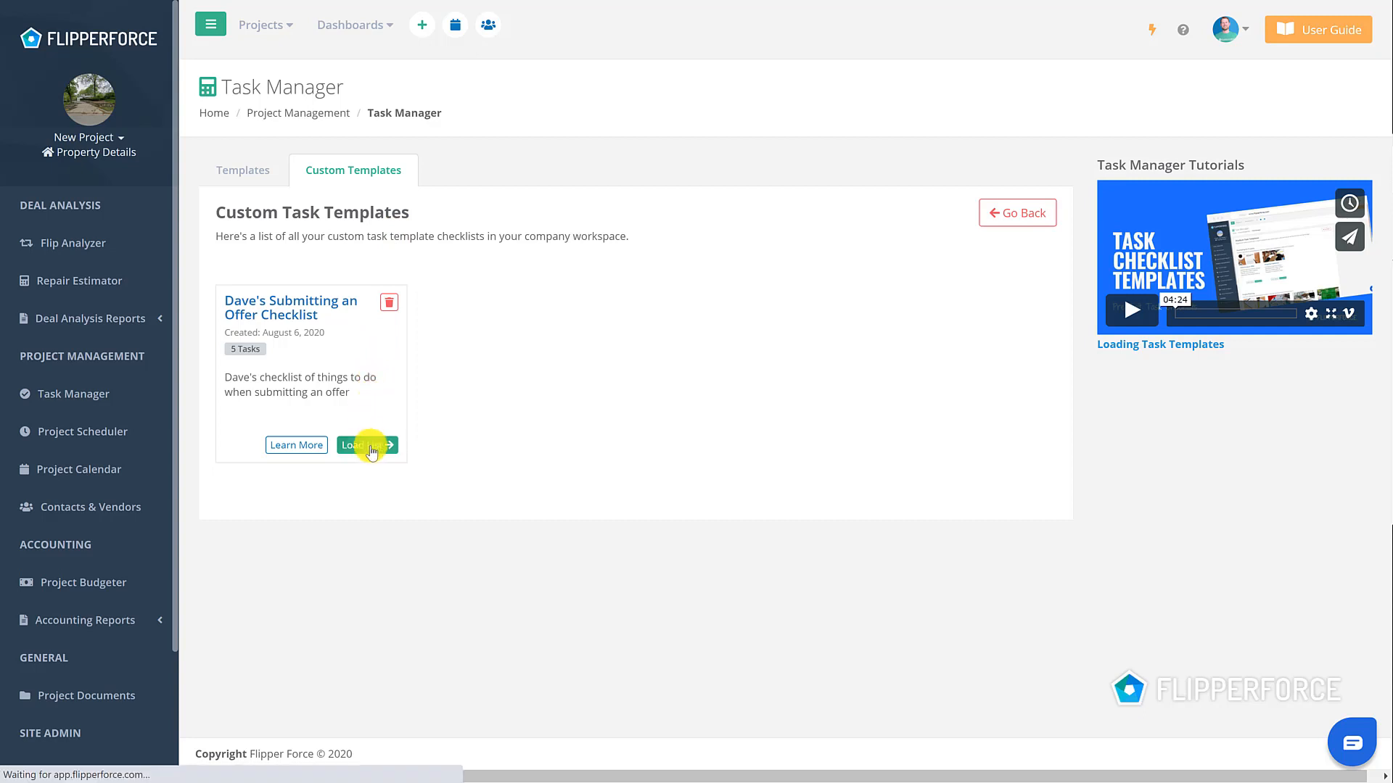